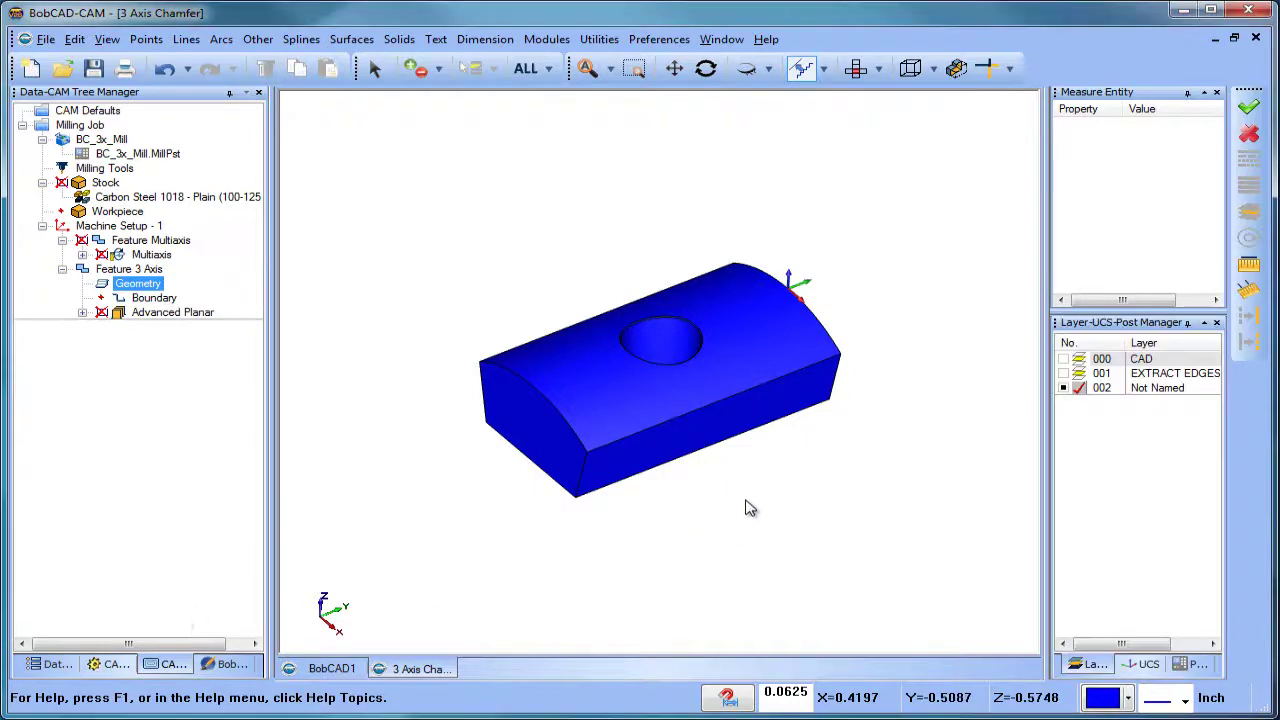
- Select and expand the Advanced Planar operation to display its toolpath on the part
scroll(705, 392, up, 3)
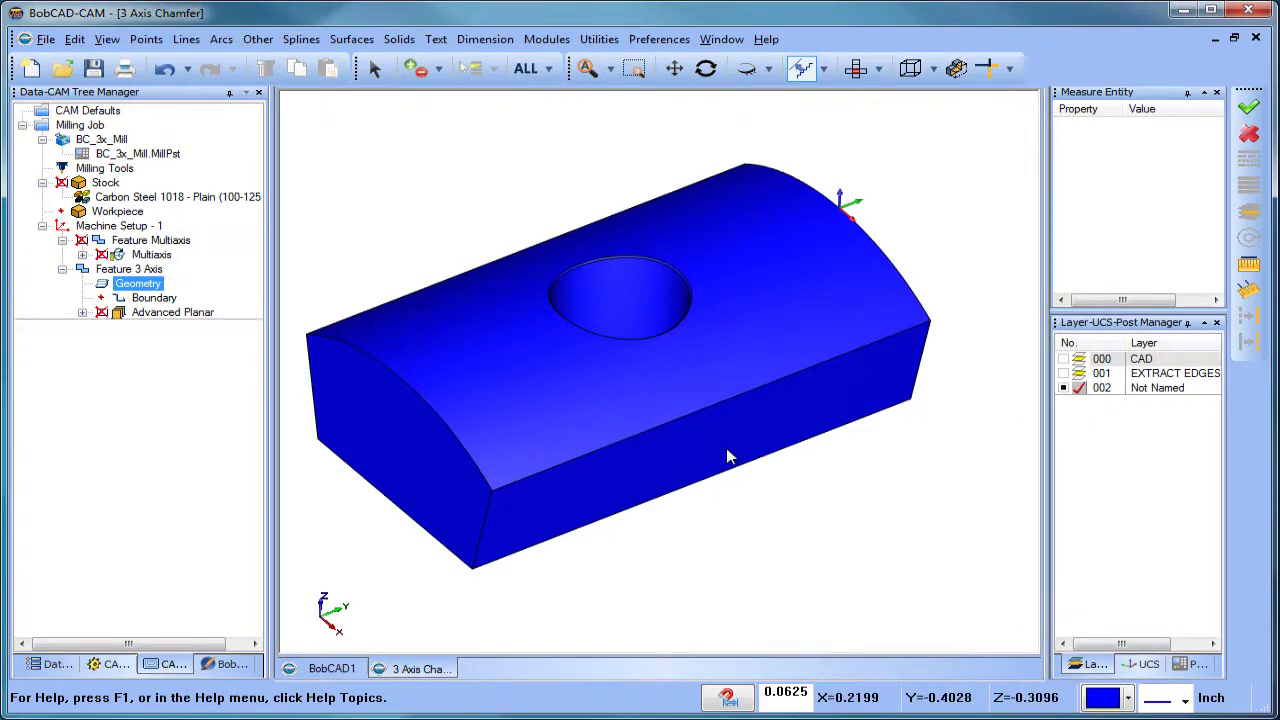
click(117, 674)
click(172, 666)
click(112, 316)
click(83, 312)
click(172, 316)
- Orbit and zoom to inspect the passes across the curved top and the pocket
mouse_move(795, 450)
middle_down()
mouse_move(777, 406)
mouse_move(777, 446)
middle_up()
scroll(586, 294, up, 4)
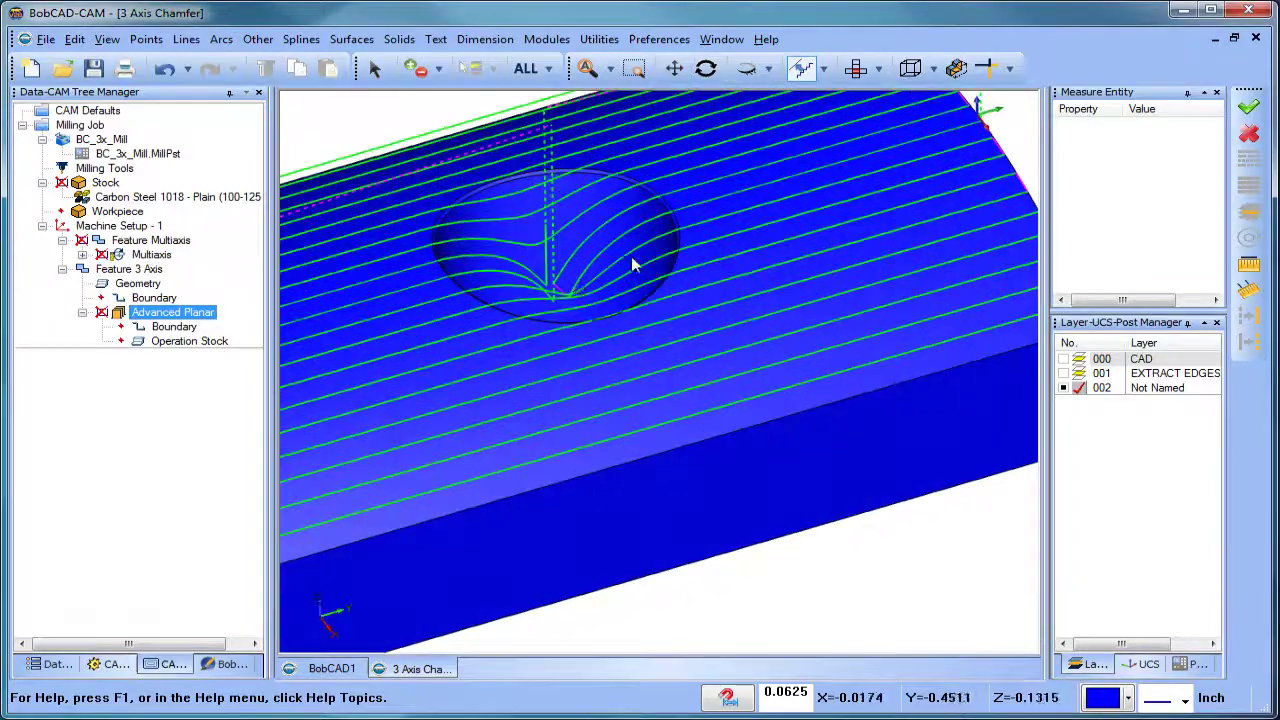
scroll(566, 310, down, 3)
mouse_move(613, 301)
middle_down()
mouse_move(600, 330)
mouse_move(617, 451)
mouse_move(610, 300)
middle_up()
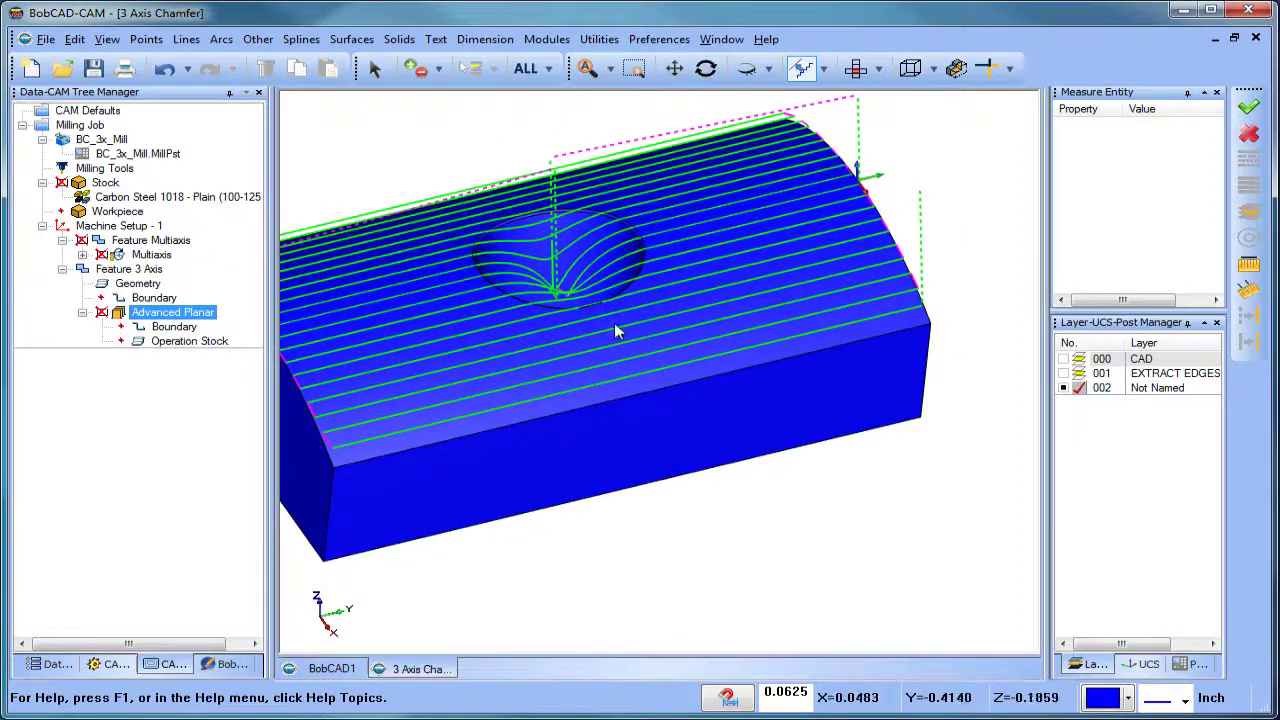
middle_drag(630, 248, 697, 411)
scroll(703, 427, down, 1)
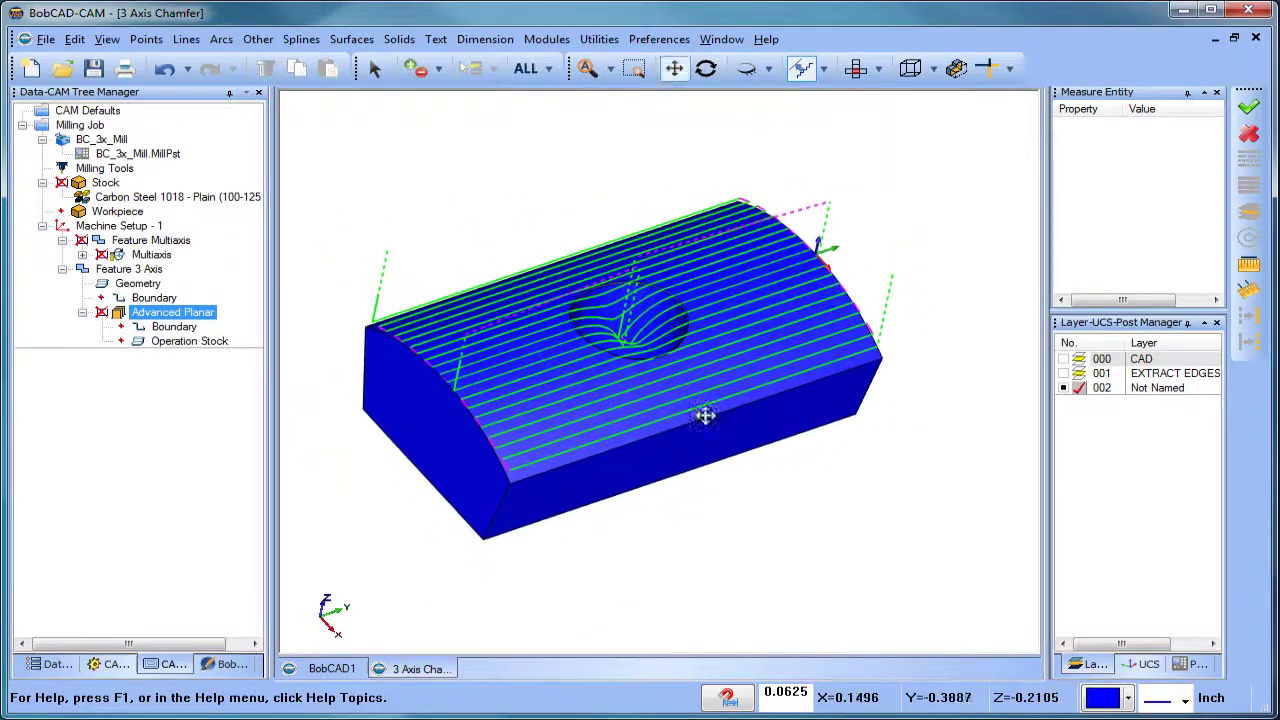
click(101, 667)
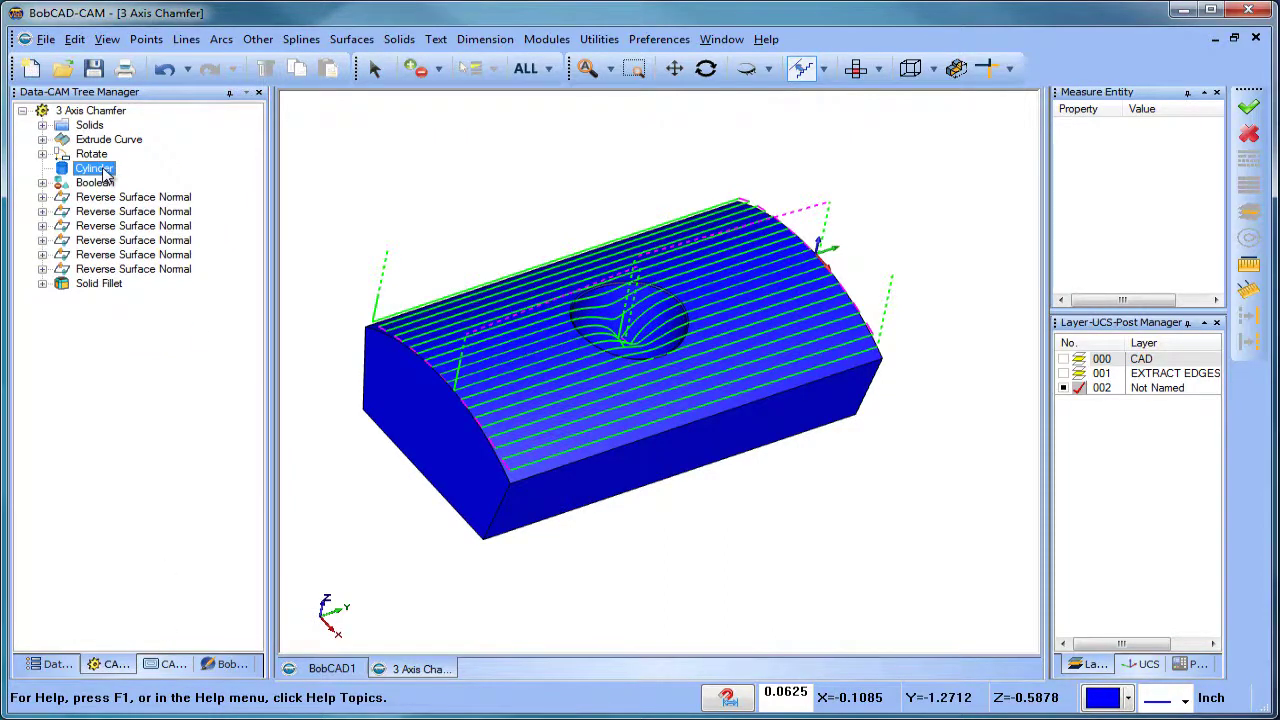
- Suppress the Cylinder feature so the pocket disappears from the block
right_click(106, 174)
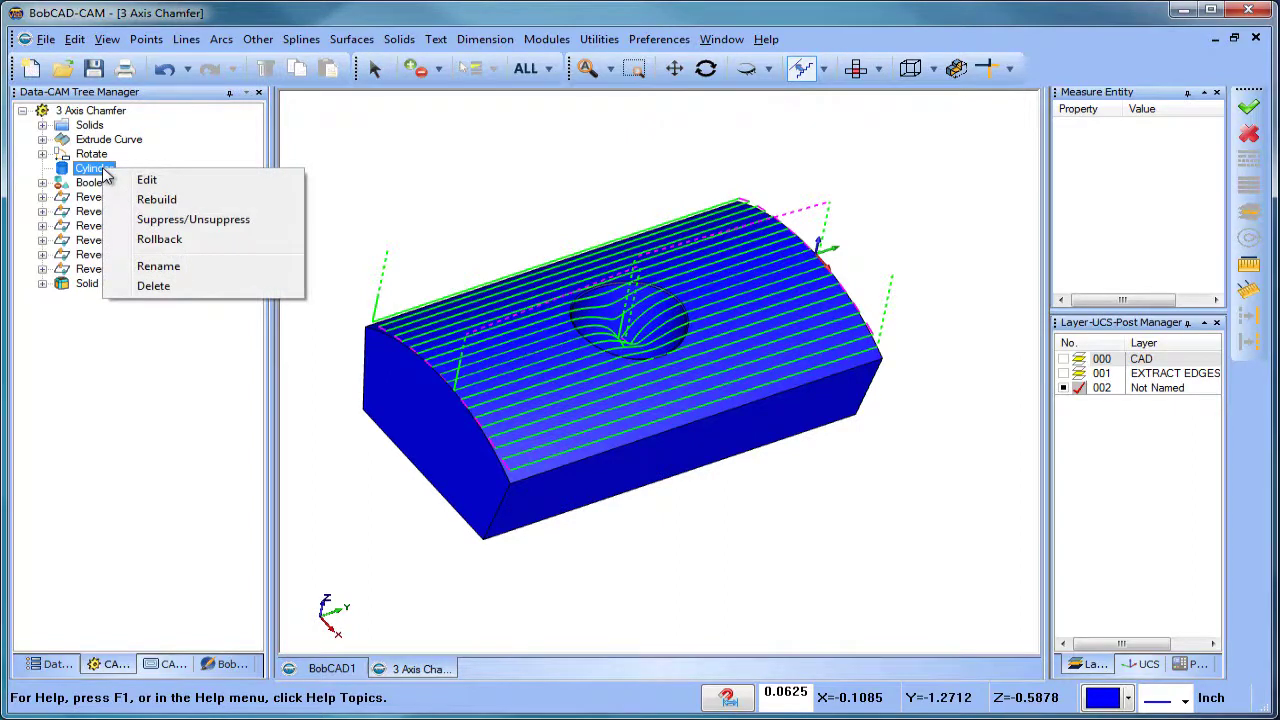
click(207, 218)
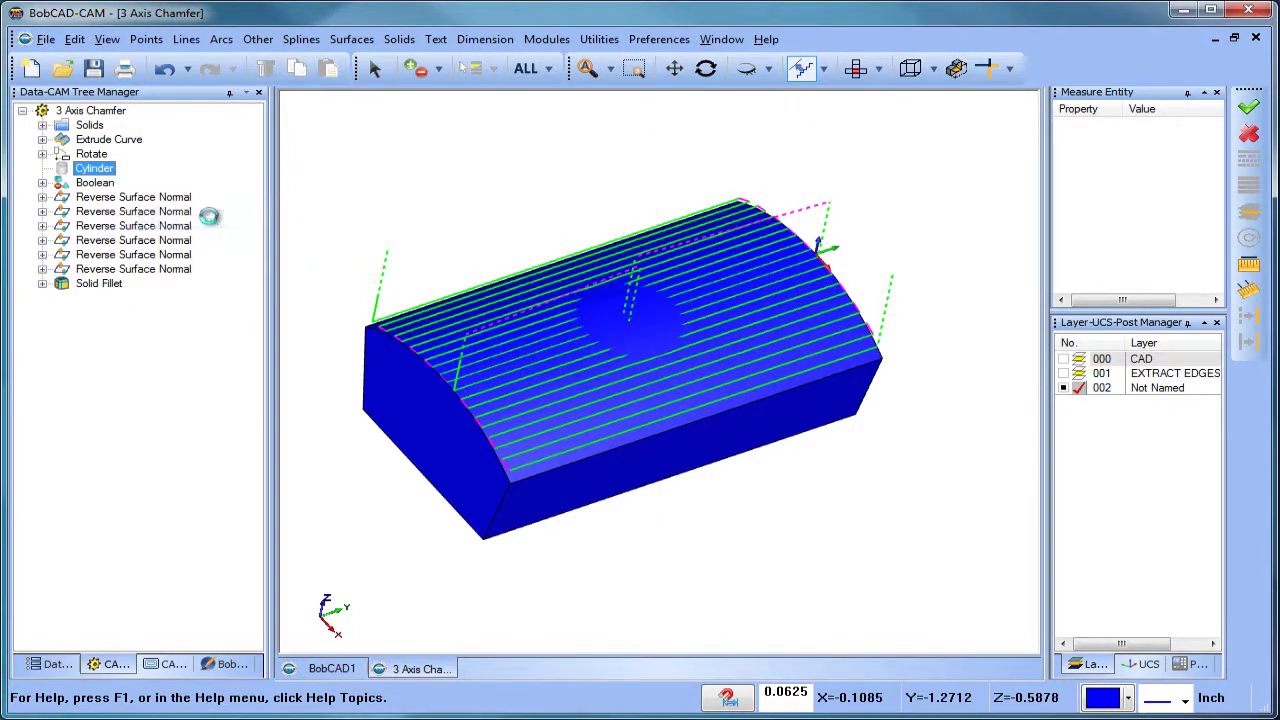
click(168, 664)
- Reselect the curved top surface as the 3-axis feature's machining geometry
click(153, 298)
click(137, 283)
right_click(145, 284)
click(205, 298)
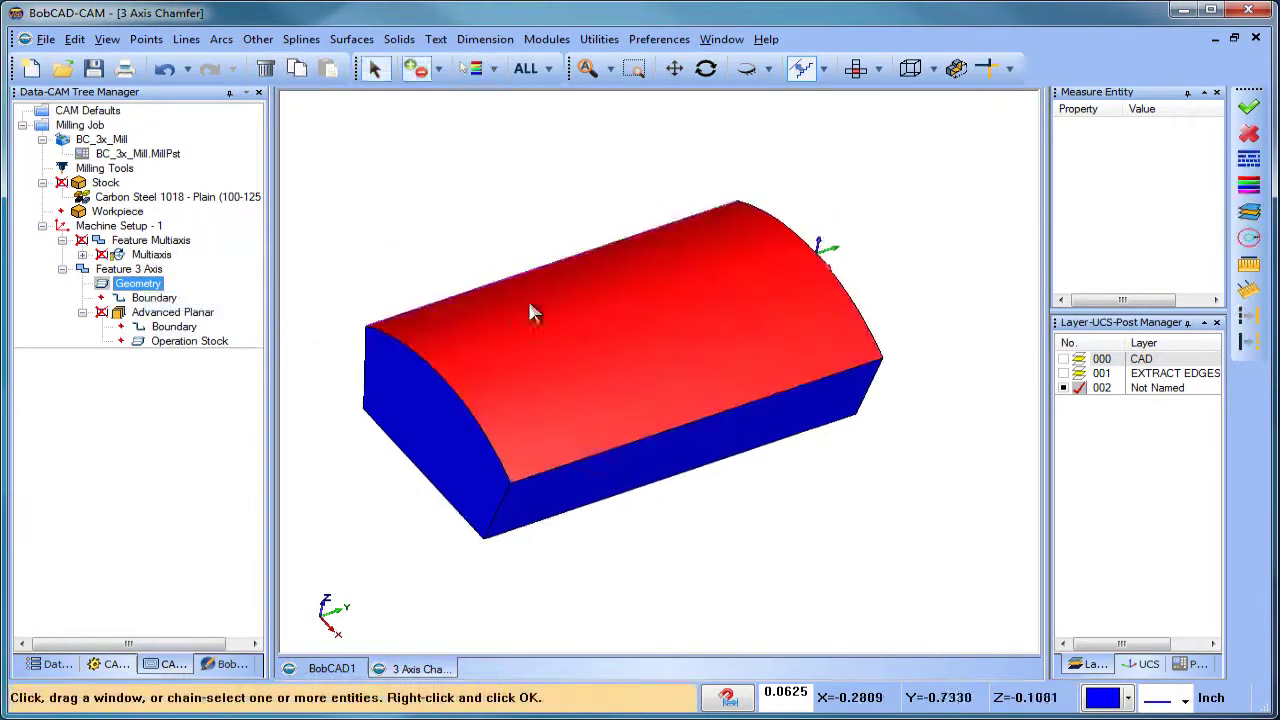
click(160, 312)
- Recompute the Advanced Planar toolpath over the pocket-free top and inspect the new passes
right_click(143, 314)
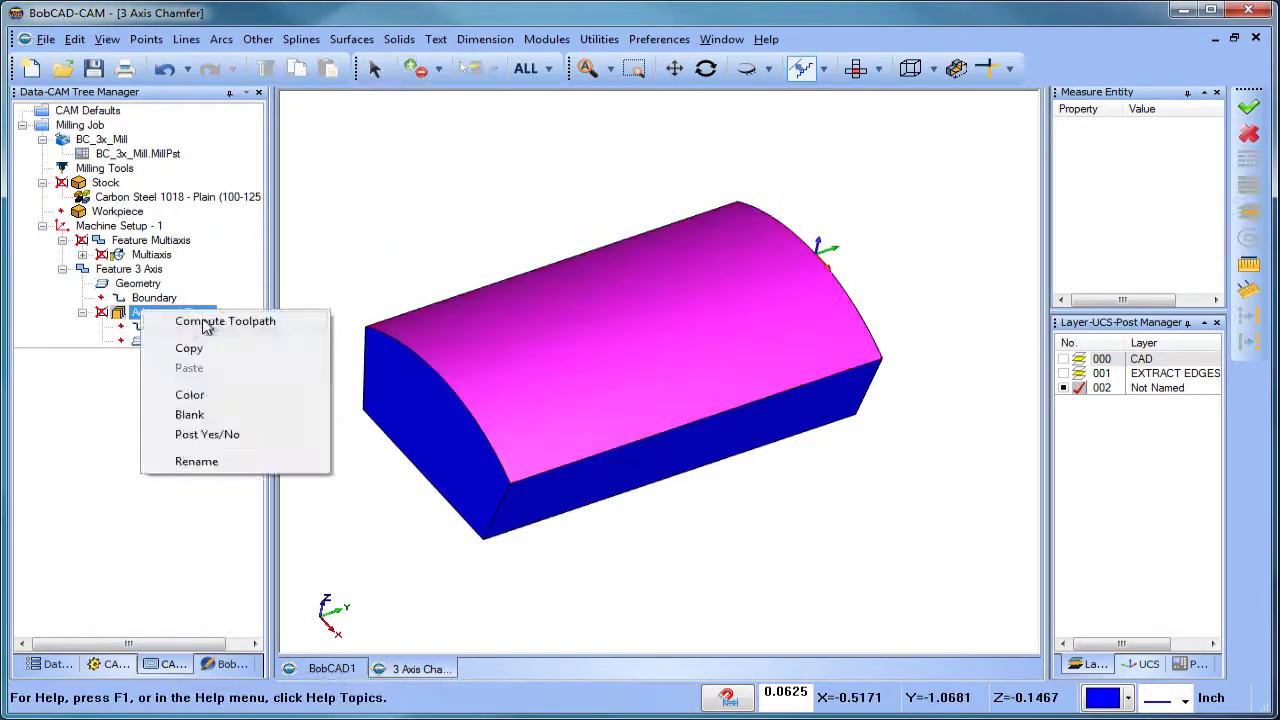
click(207, 321)
mouse_move(791, 503)
middle_down()
mouse_move(746, 440)
mouse_move(558, 449)
mouse_move(714, 443)
mouse_move(780, 466)
mouse_move(786, 486)
middle_up()
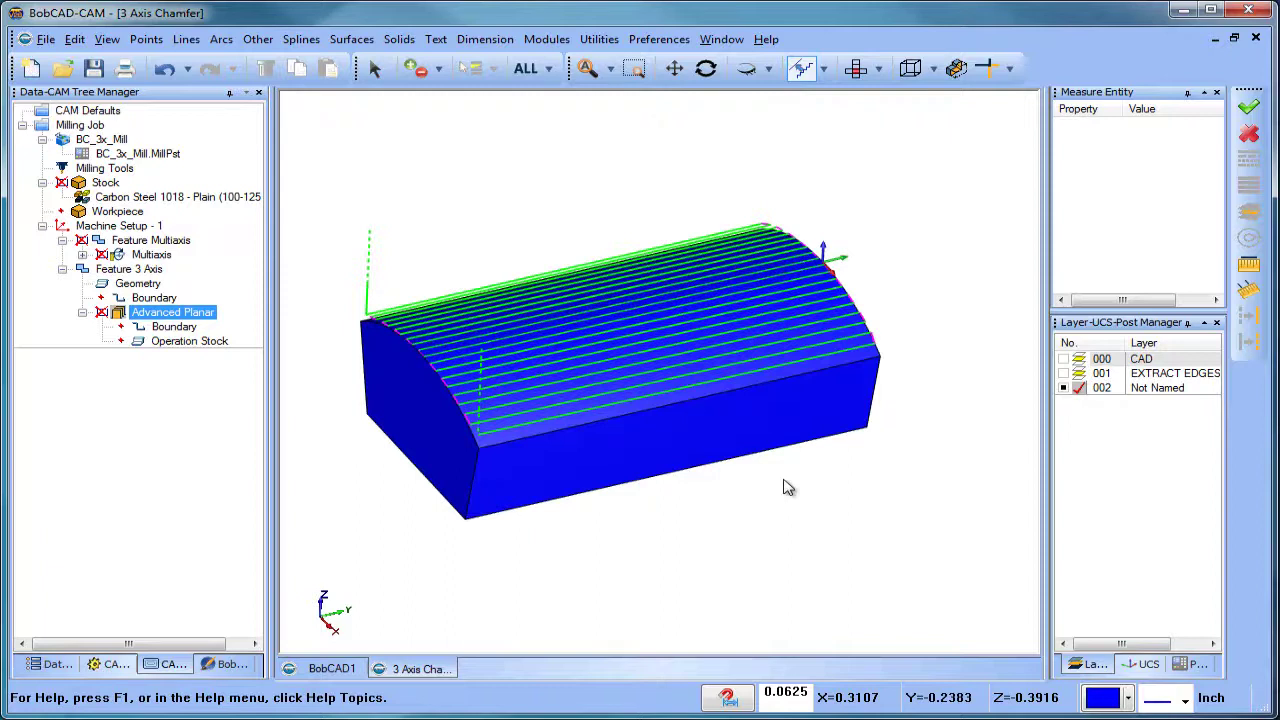
click(84, 270)
- Unsuppress the Cylinder to restore the pocket, then collapse Feature 3 Axis and Feature Multiaxis
click(110, 664)
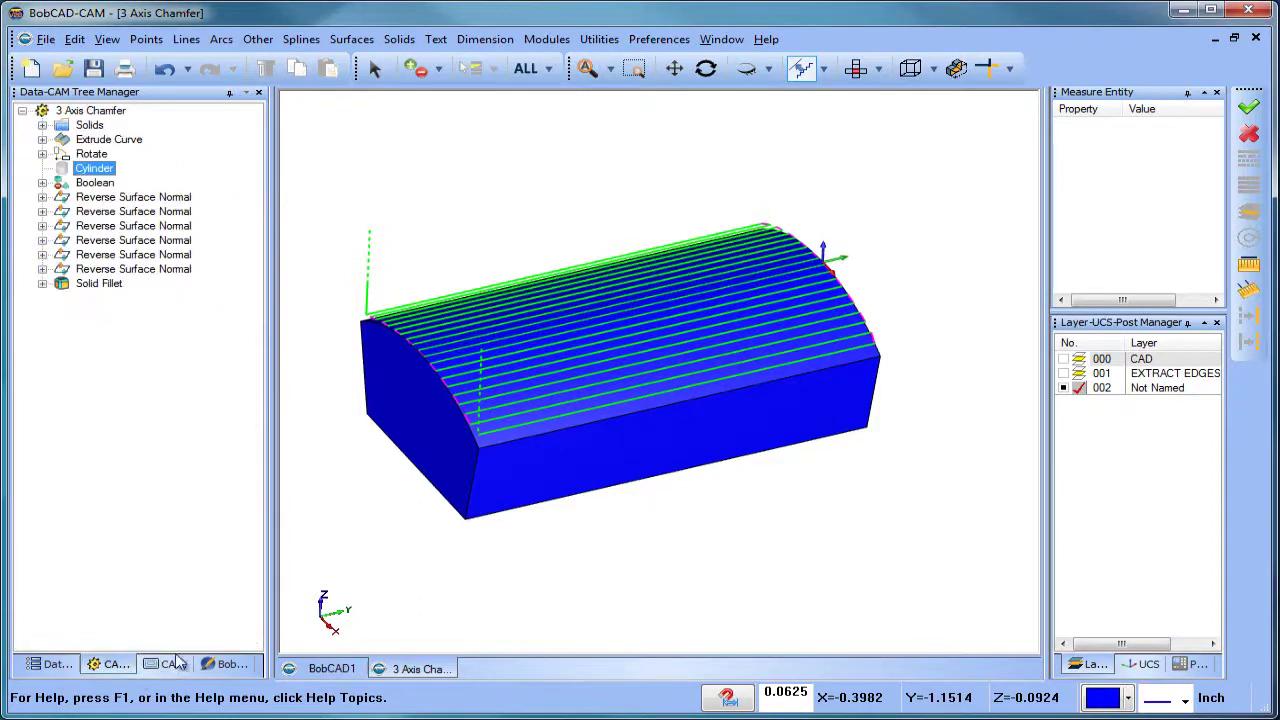
right_click(94, 170)
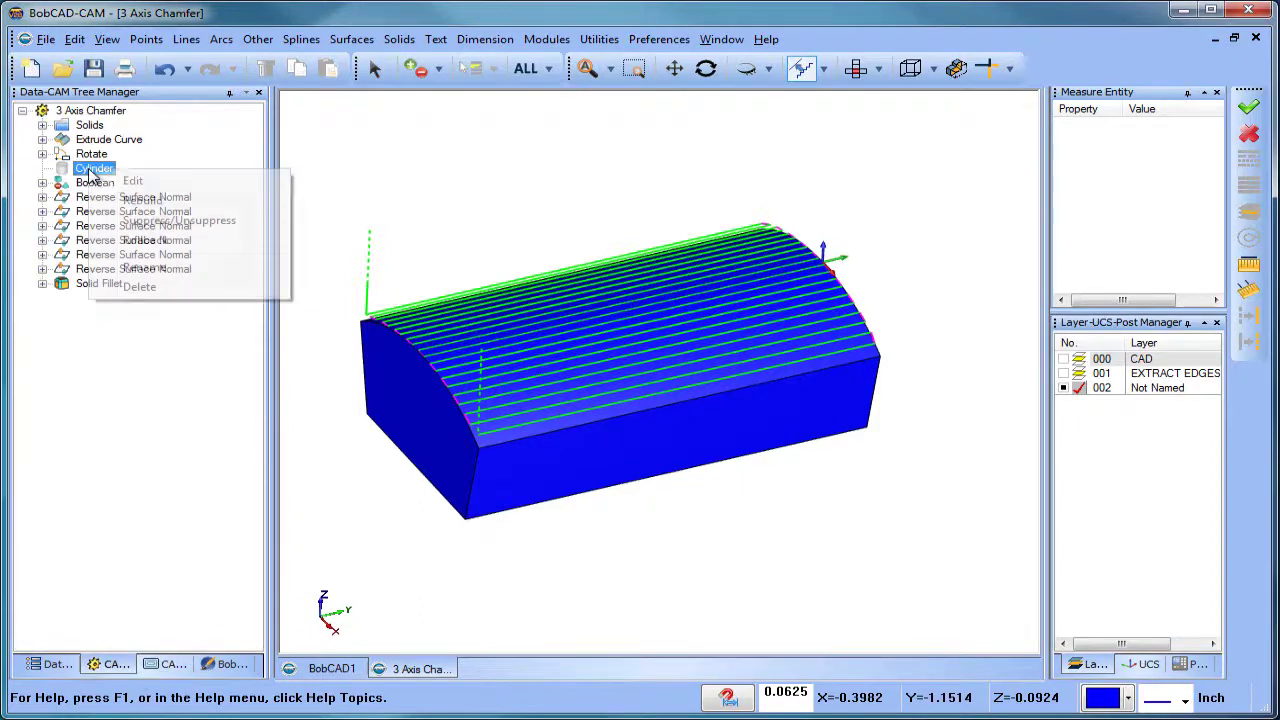
click(183, 221)
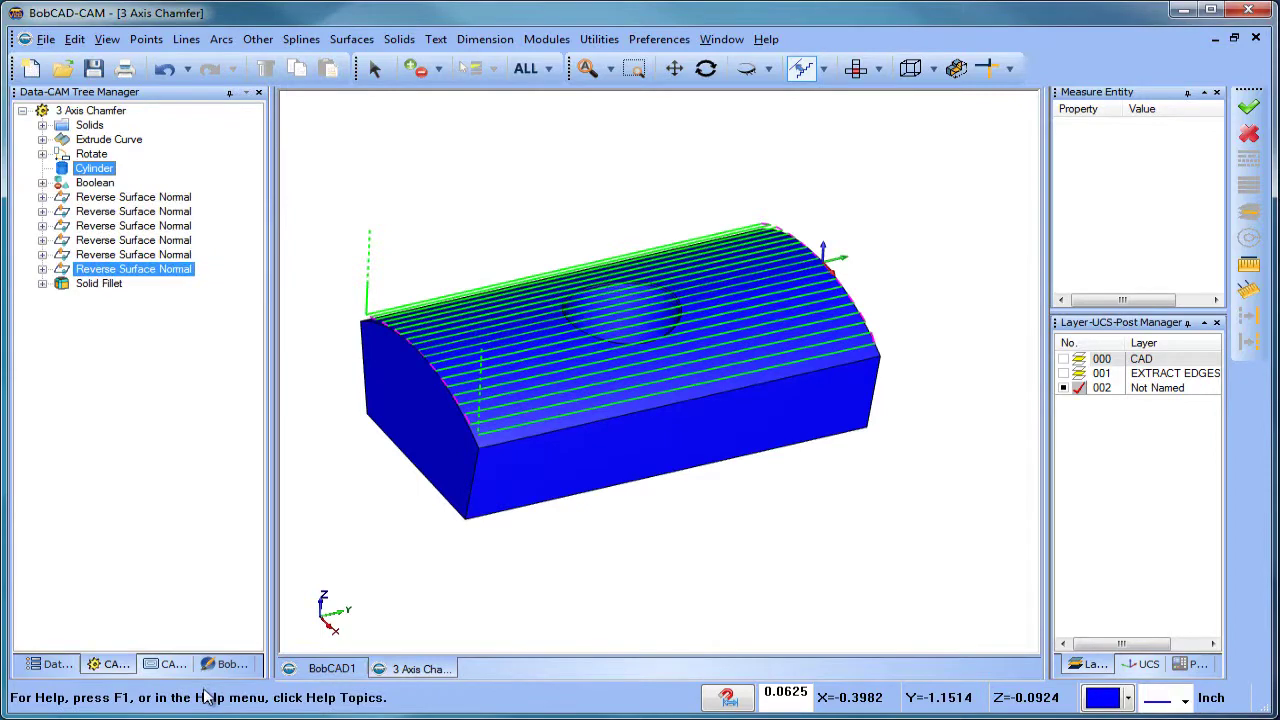
click(165, 664)
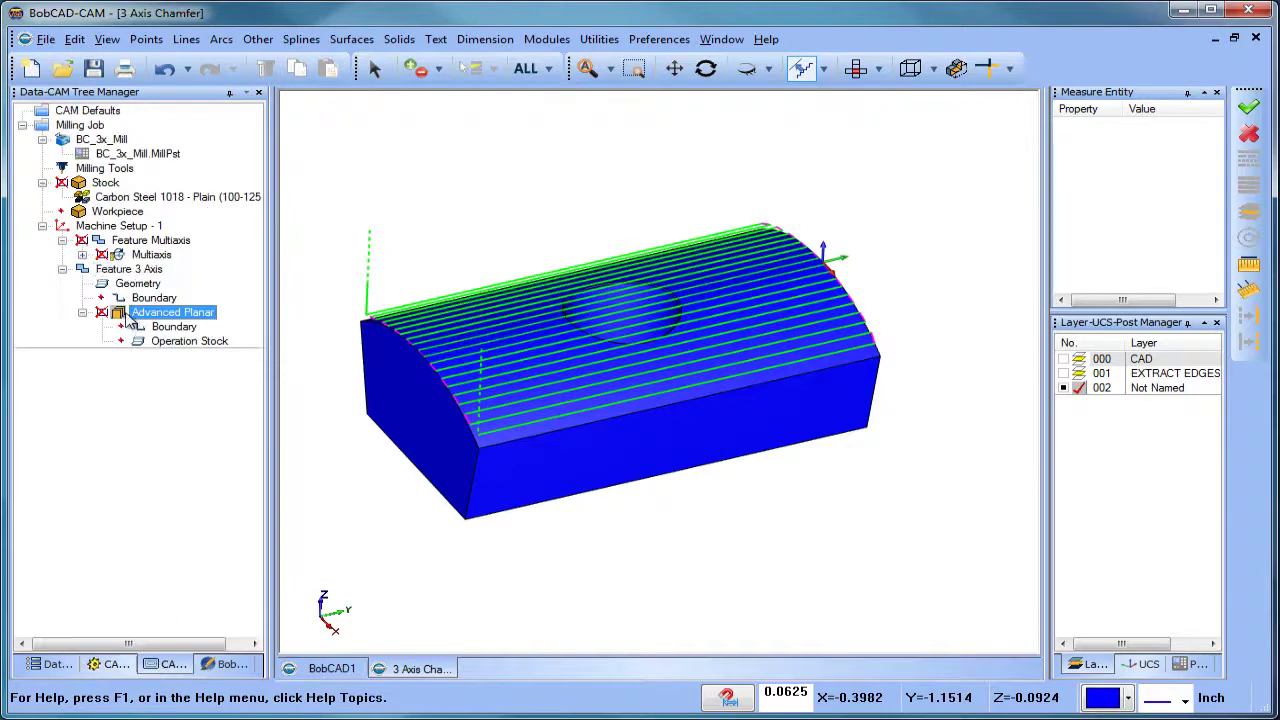
click(62, 270)
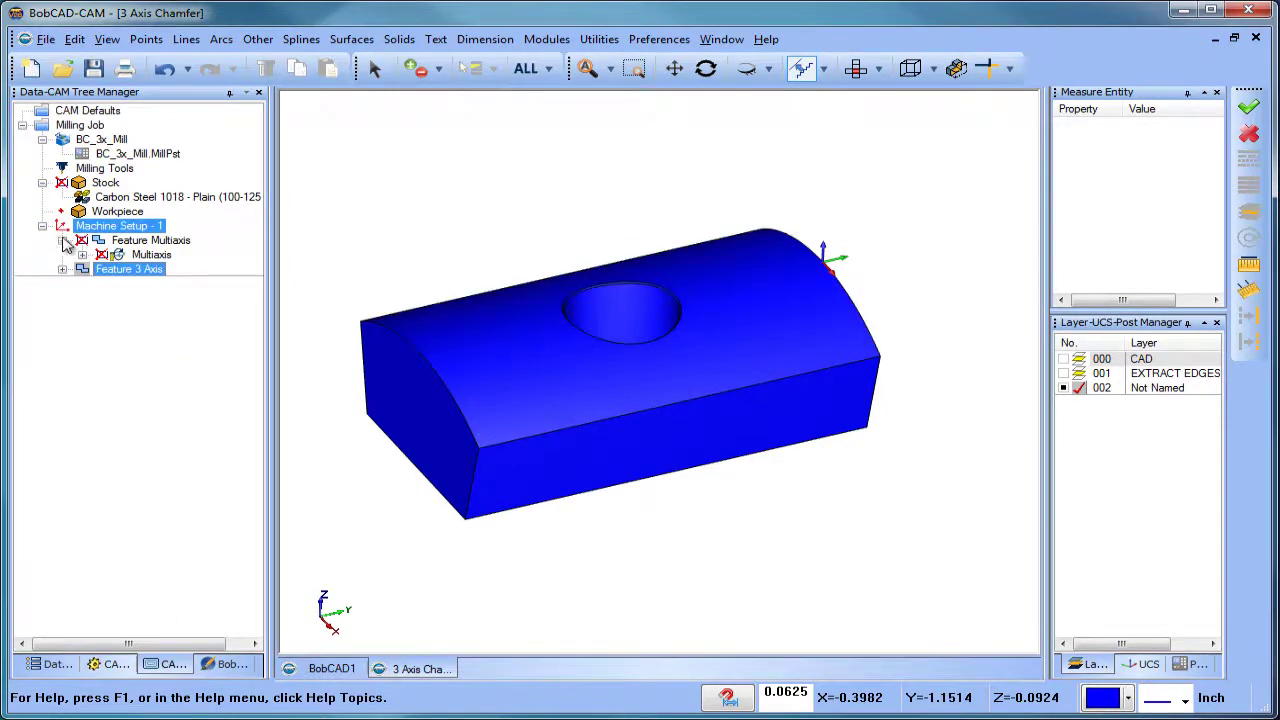
click(62, 240)
- Add a Mill Multiaxis feature with Surface Parallel Cuts as the toolpath type
right_click(121, 231)
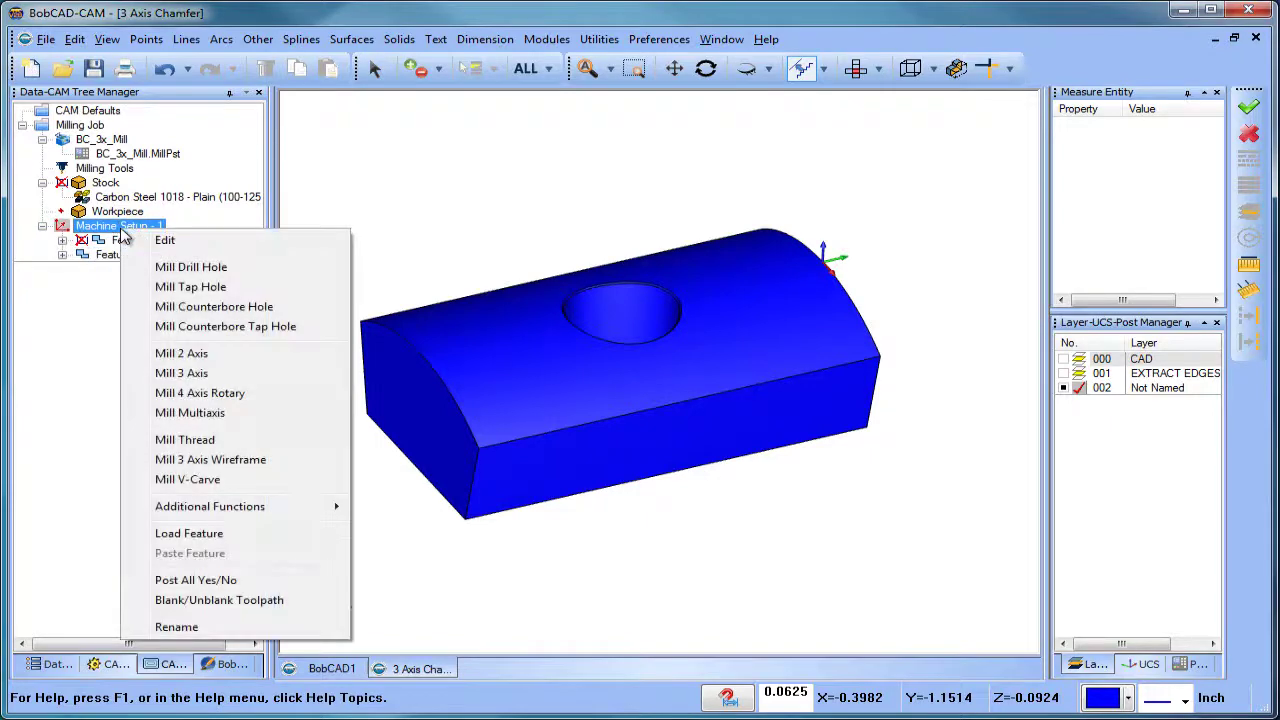
click(270, 421)
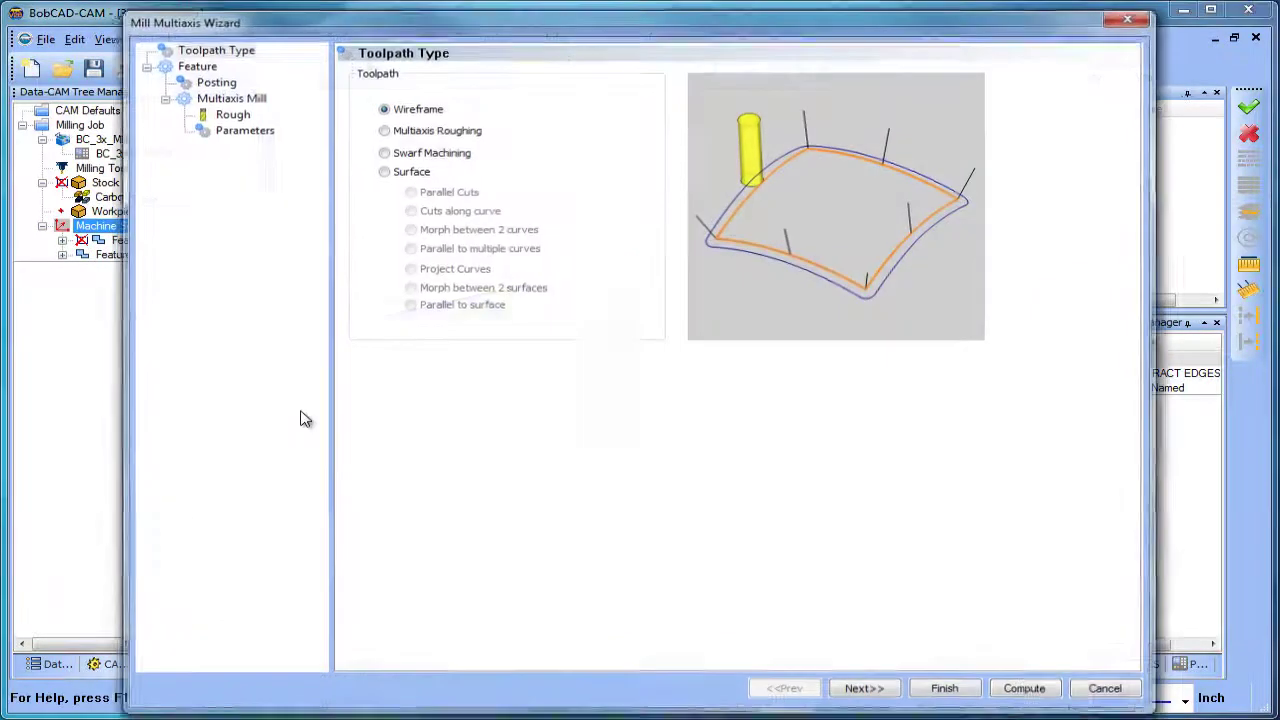
click(382, 170)
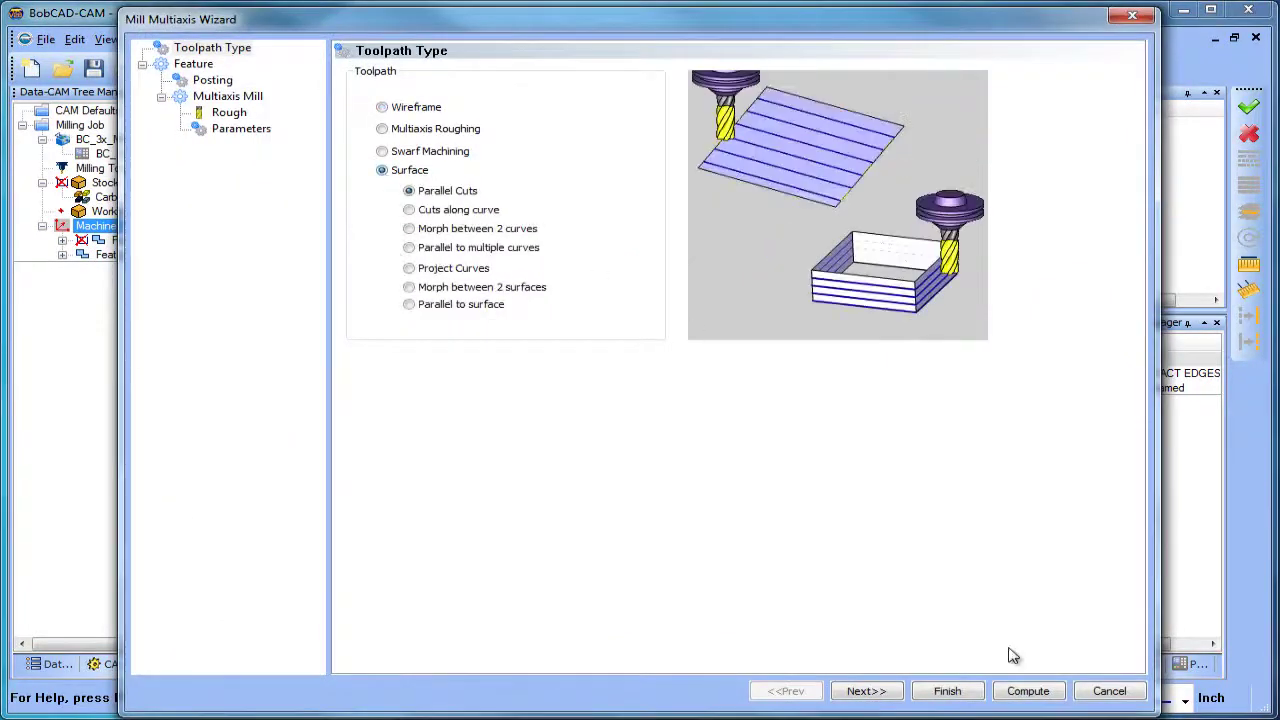
click(866, 691)
- Set the tool diameter to 0.25 and the corner radius to 0.125
click(240, 126)
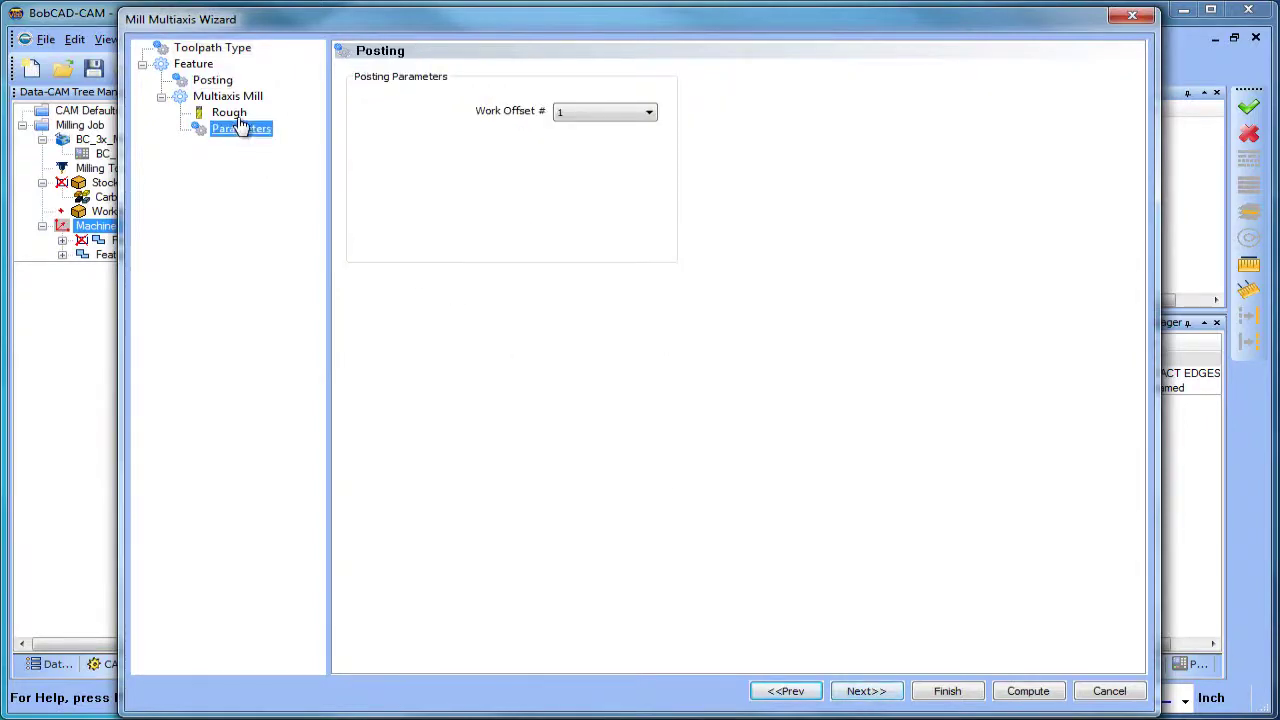
drag(609, 137, 380, 143)
text(.25)
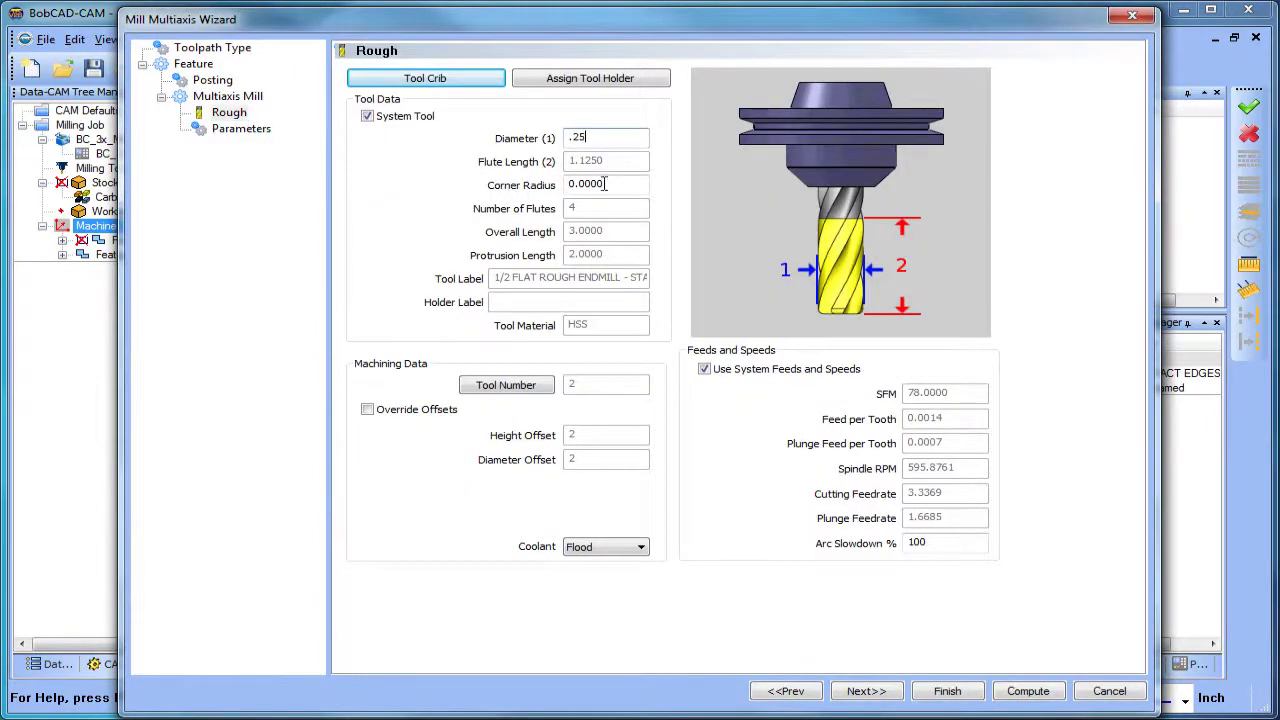
drag(604, 184, 506, 193)
text(125)
drag(612, 184, 520, 192)
text(.125)
- Pick the curved top as the drive surface
click(241, 128)
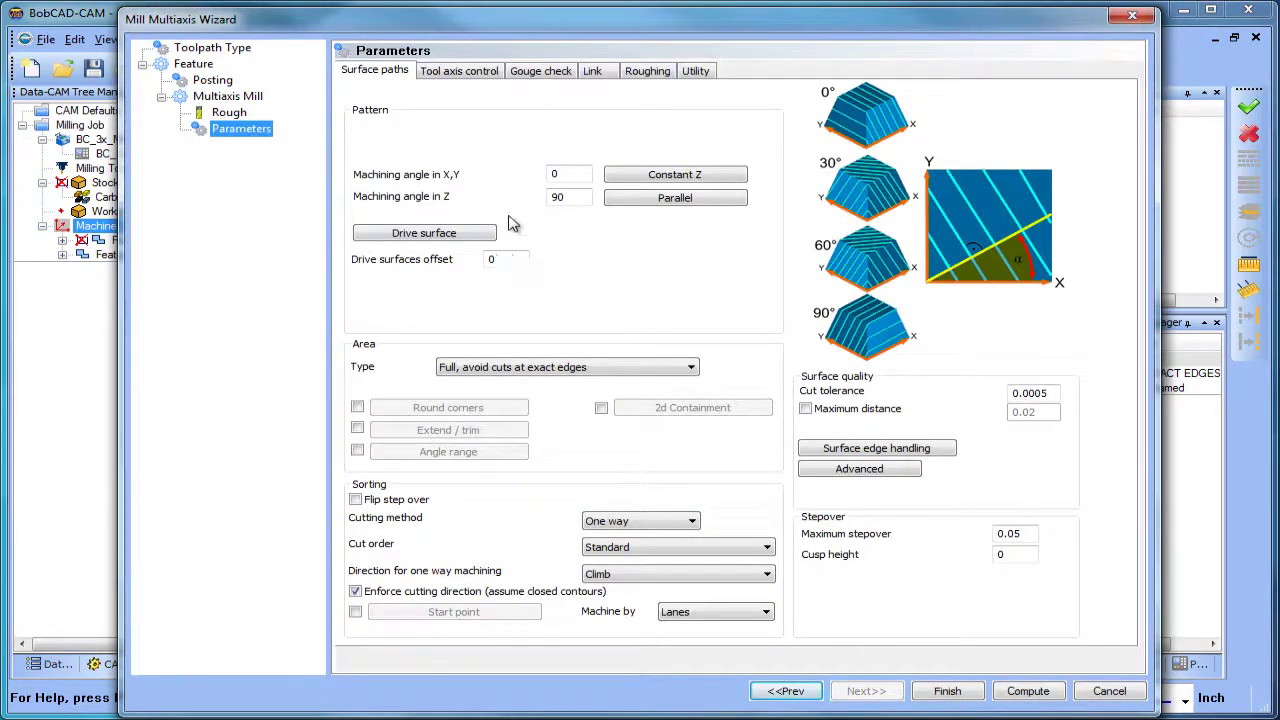
click(446, 235)
click(477, 346)
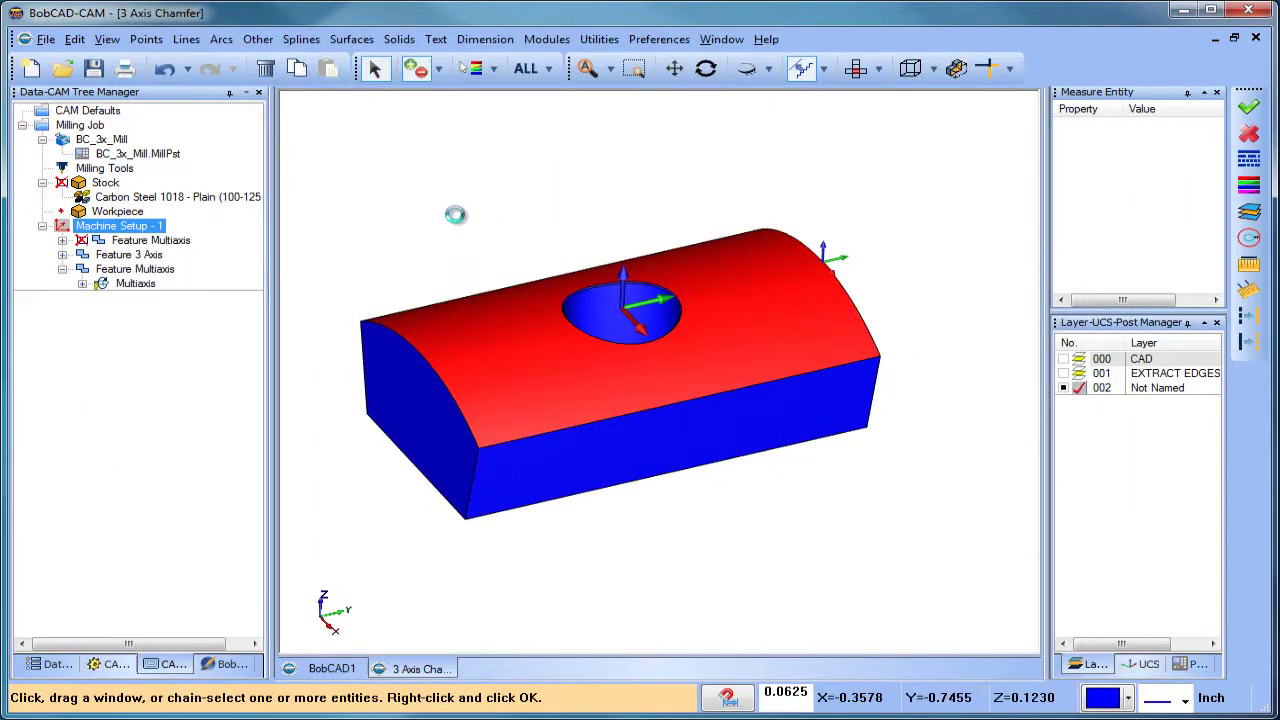
right_click(455, 214)
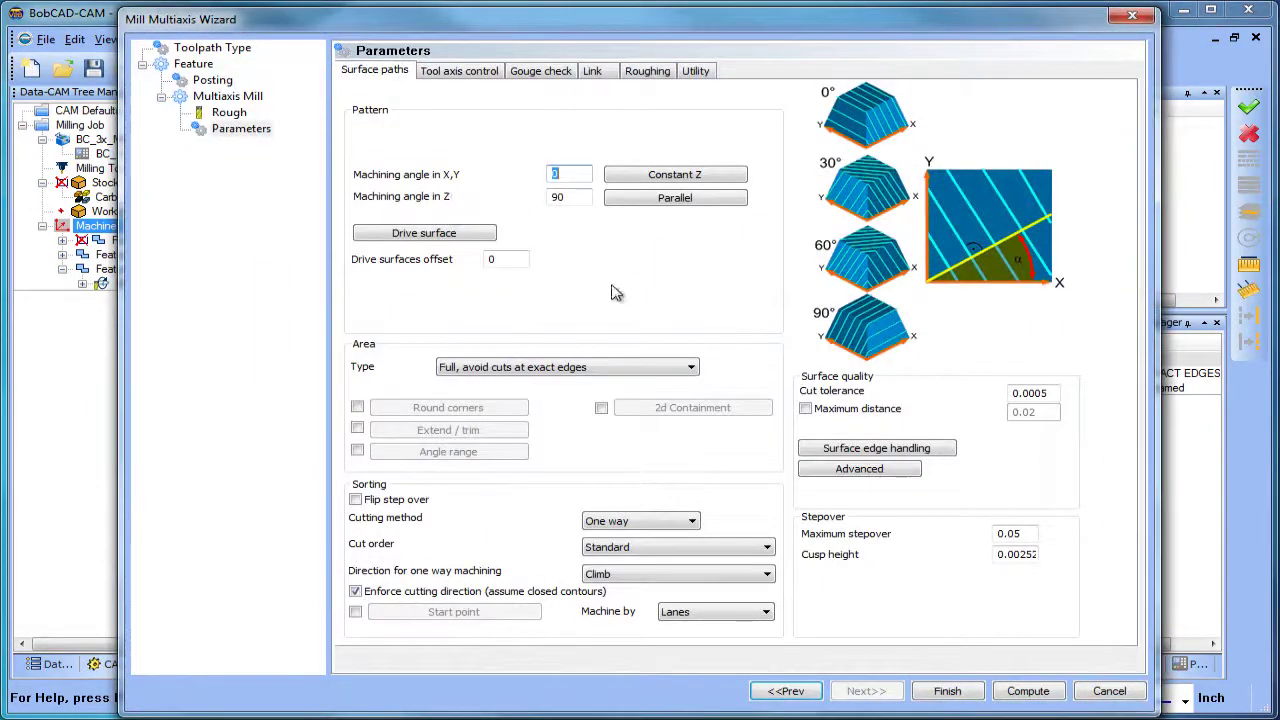
- Set the tool axis output format to 3 Axis, compute, and inspect the toolpath
click(455, 72)
click(488, 101)
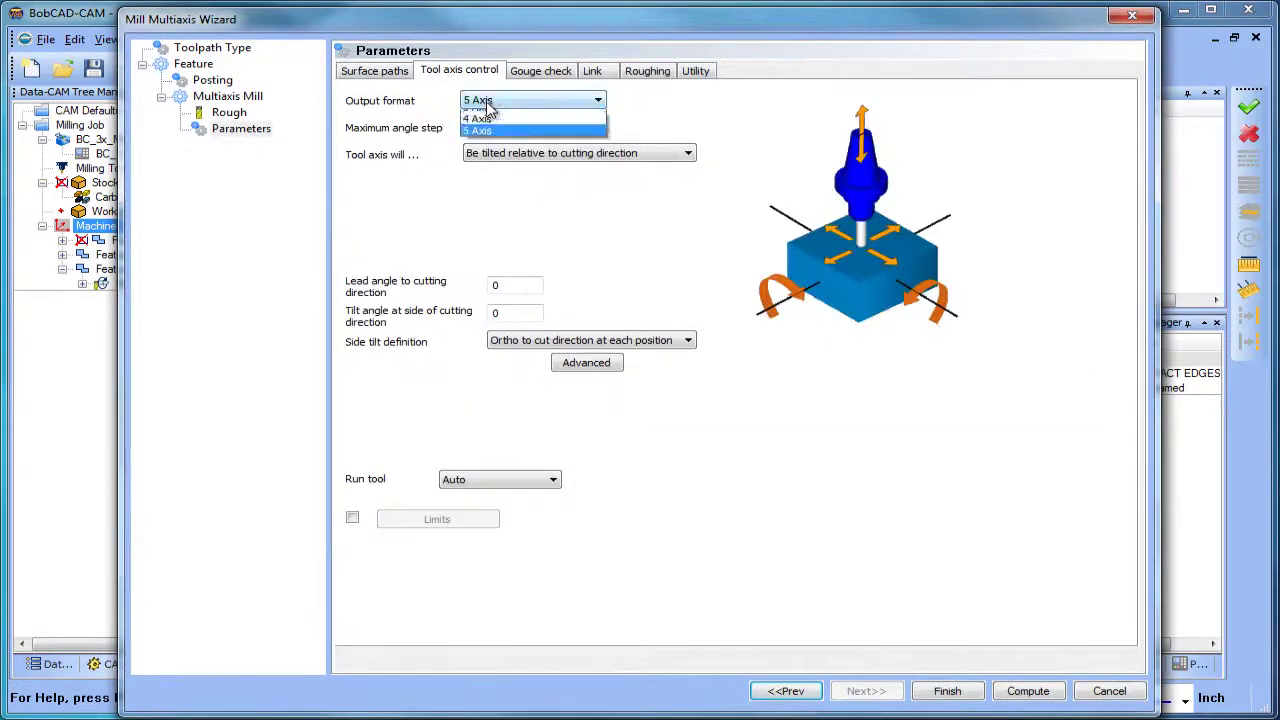
click(492, 114)
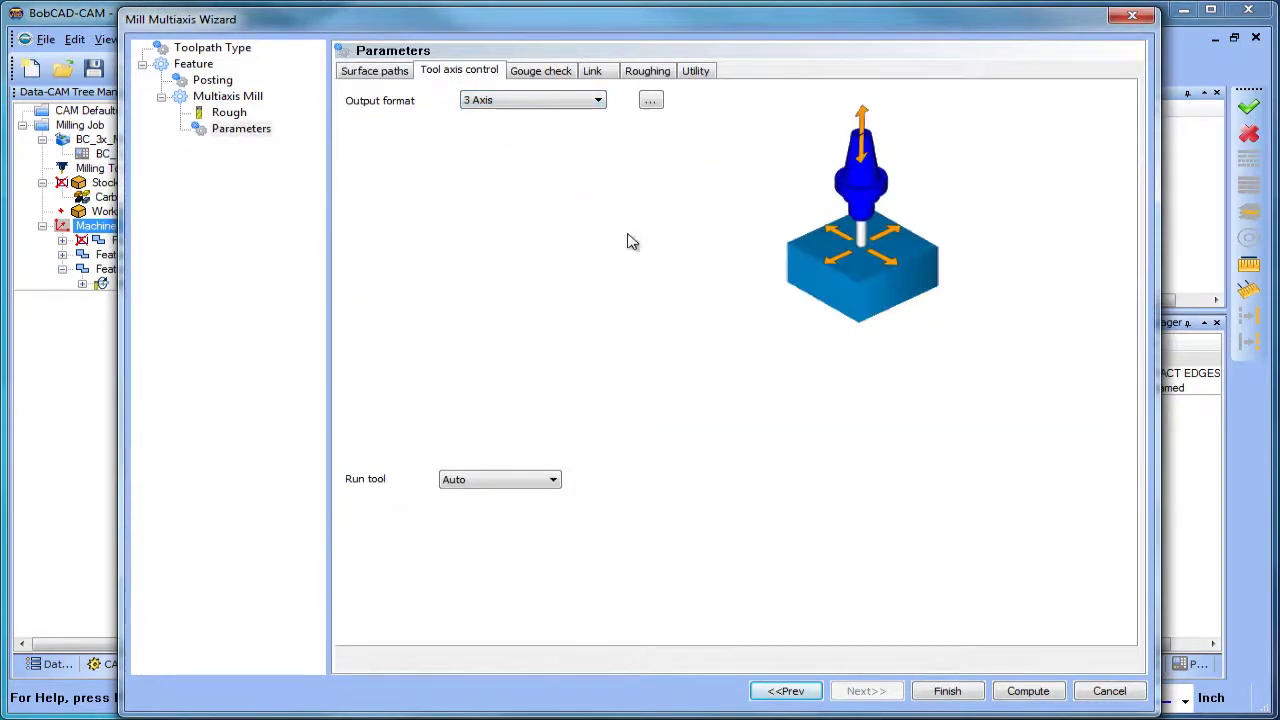
click(1029, 691)
middle_drag(766, 449, 729, 486)
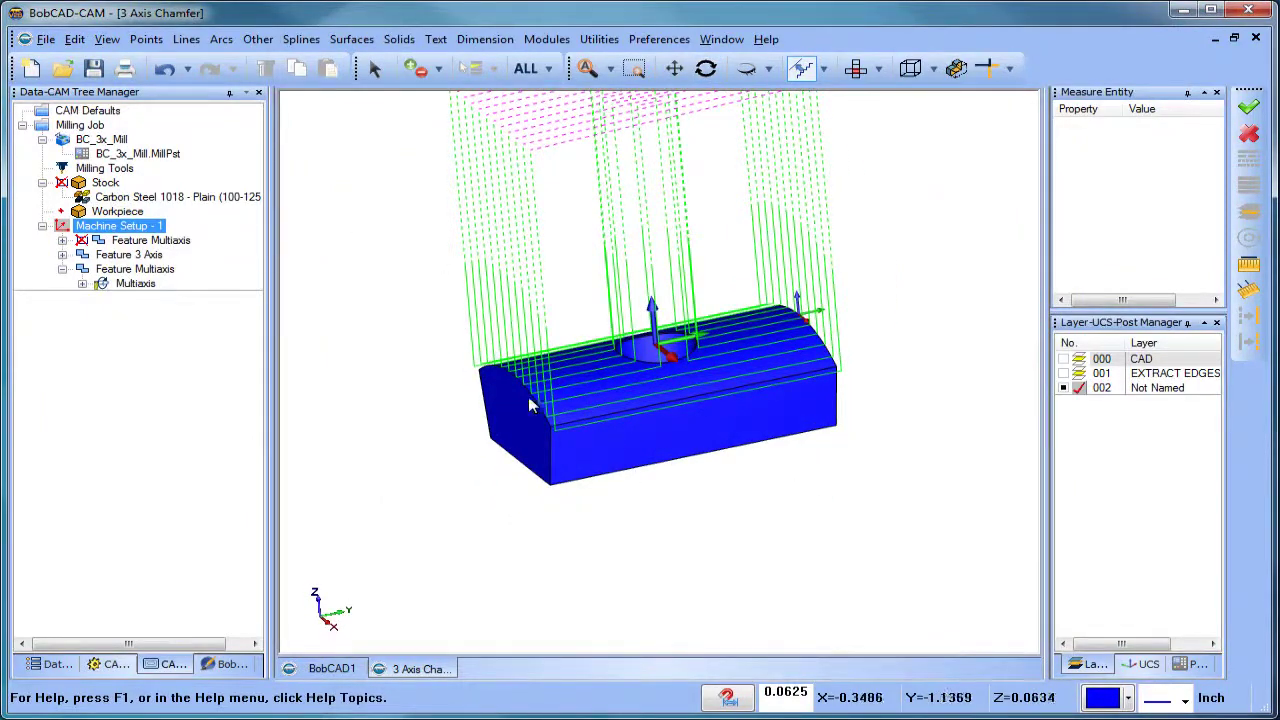
- Bring up the context menu of the second Feature Multiaxis operation in the CAM tree
middle_drag(467, 390, 686, 455)
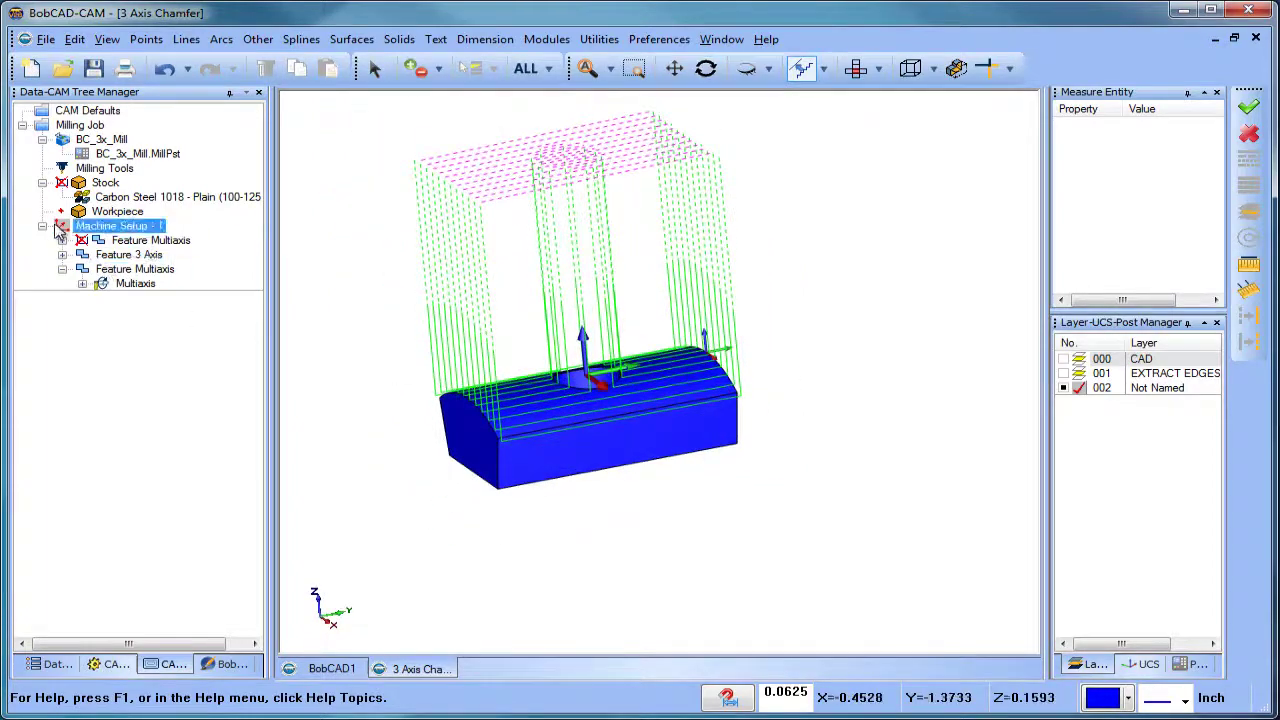
click(130, 269)
right_click(133, 269)
- Edit the multiaxis operation and show its Parameters page on the Link tab
click(198, 240)
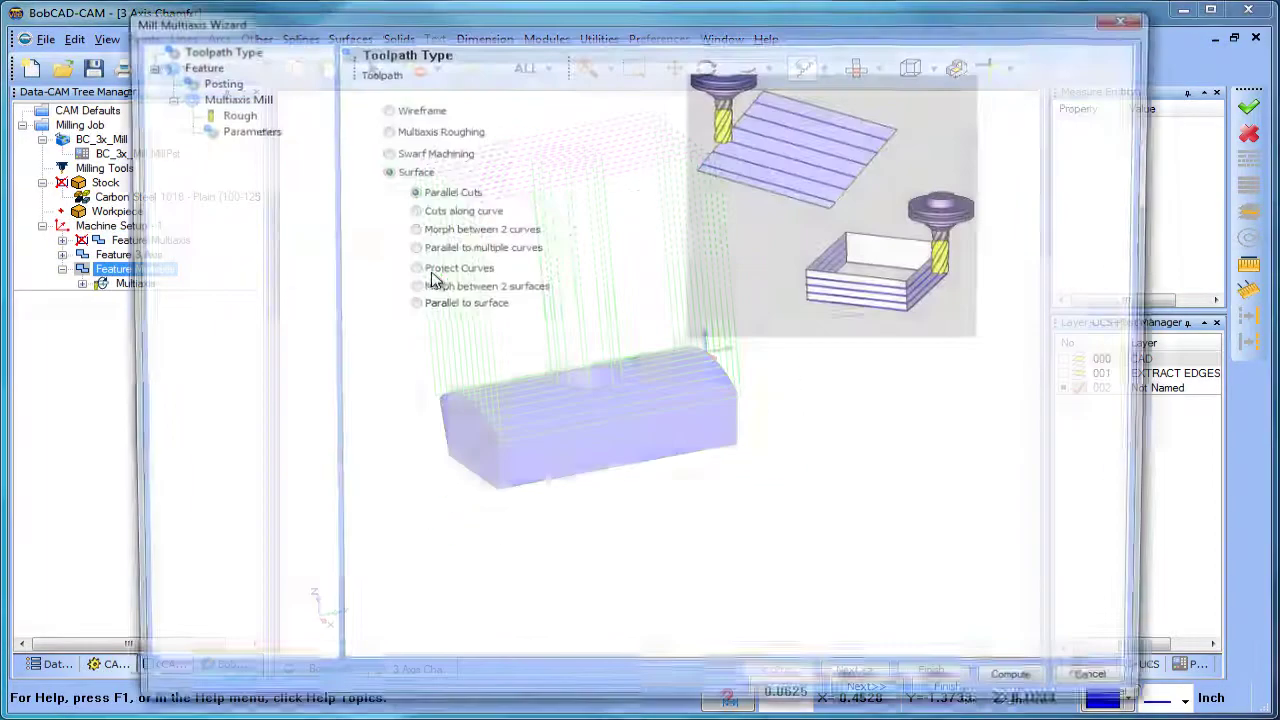
click(241, 128)
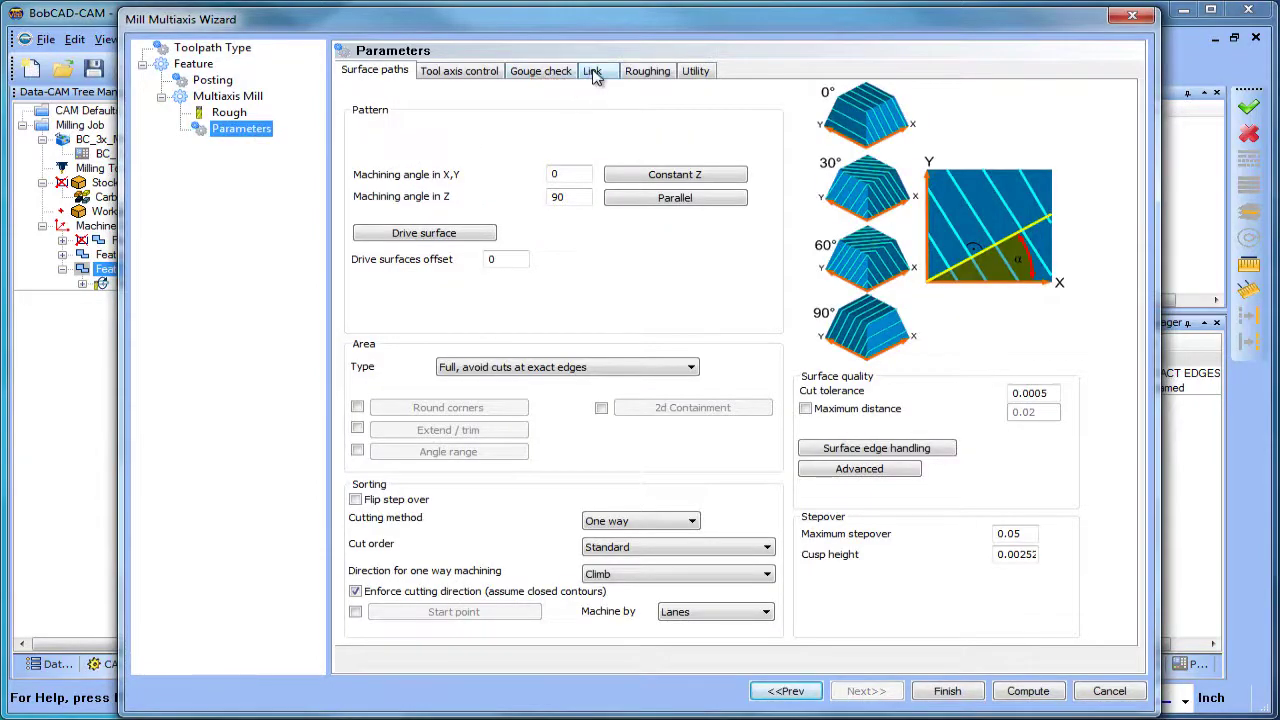
click(593, 72)
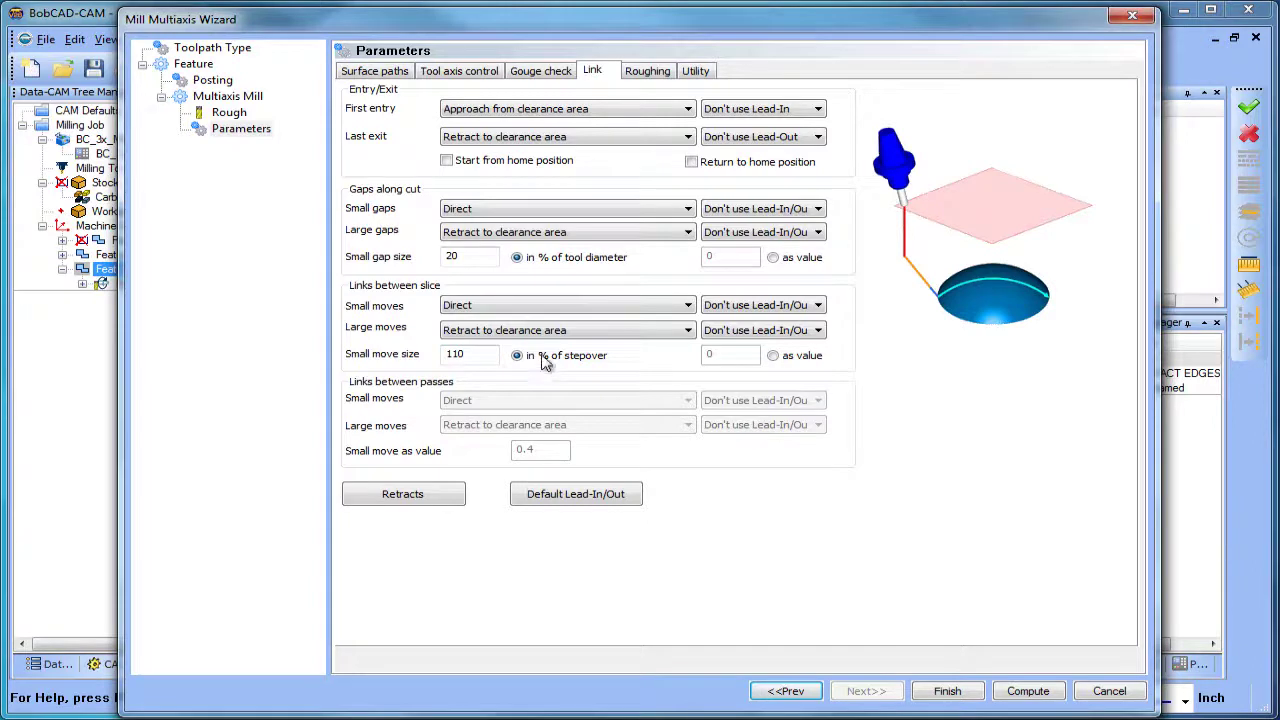
- Keep small links between slices Direct and set large links to Retract to rapid distance
click(556, 308)
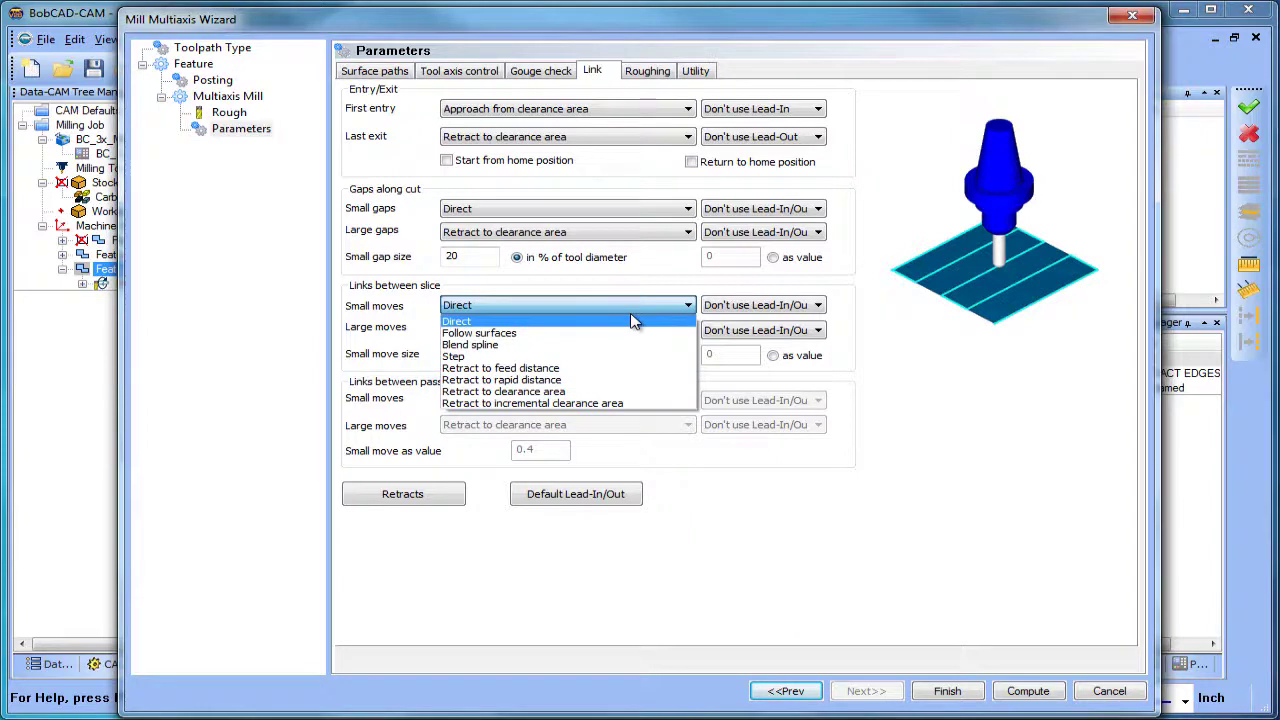
click(561, 320)
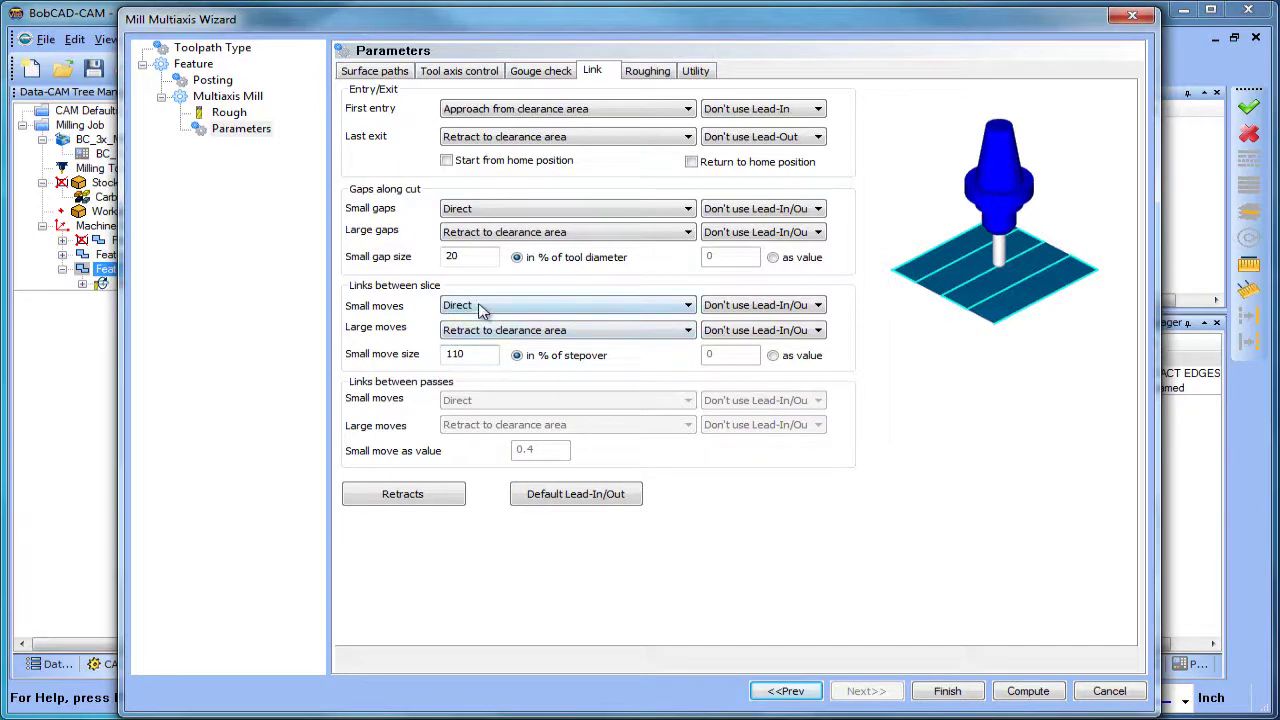
drag(715, 25, 712, 105)
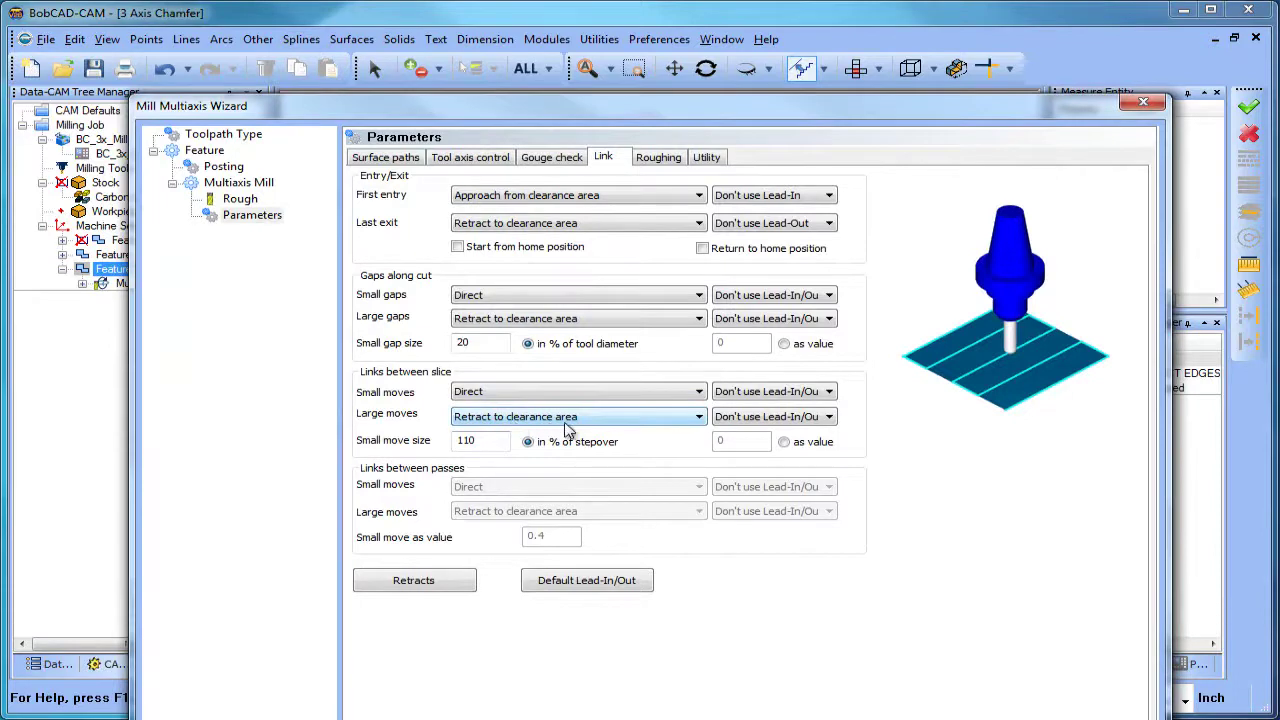
click(597, 417)
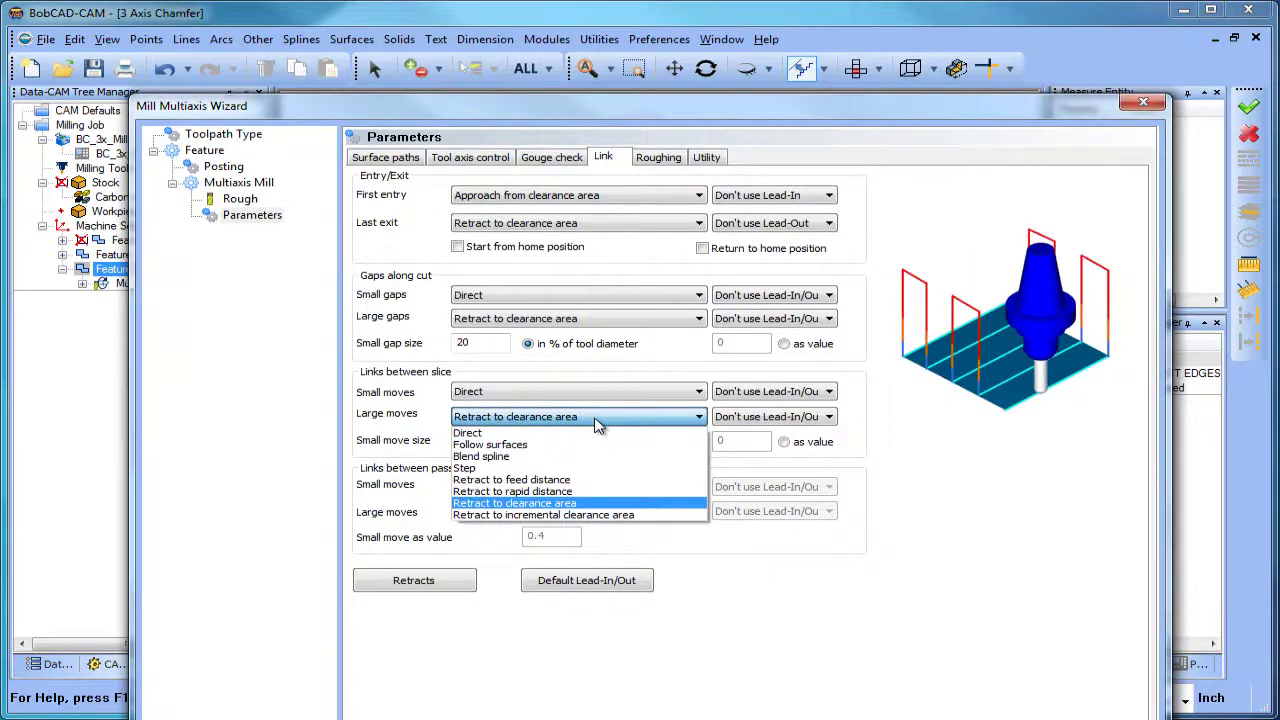
click(620, 492)
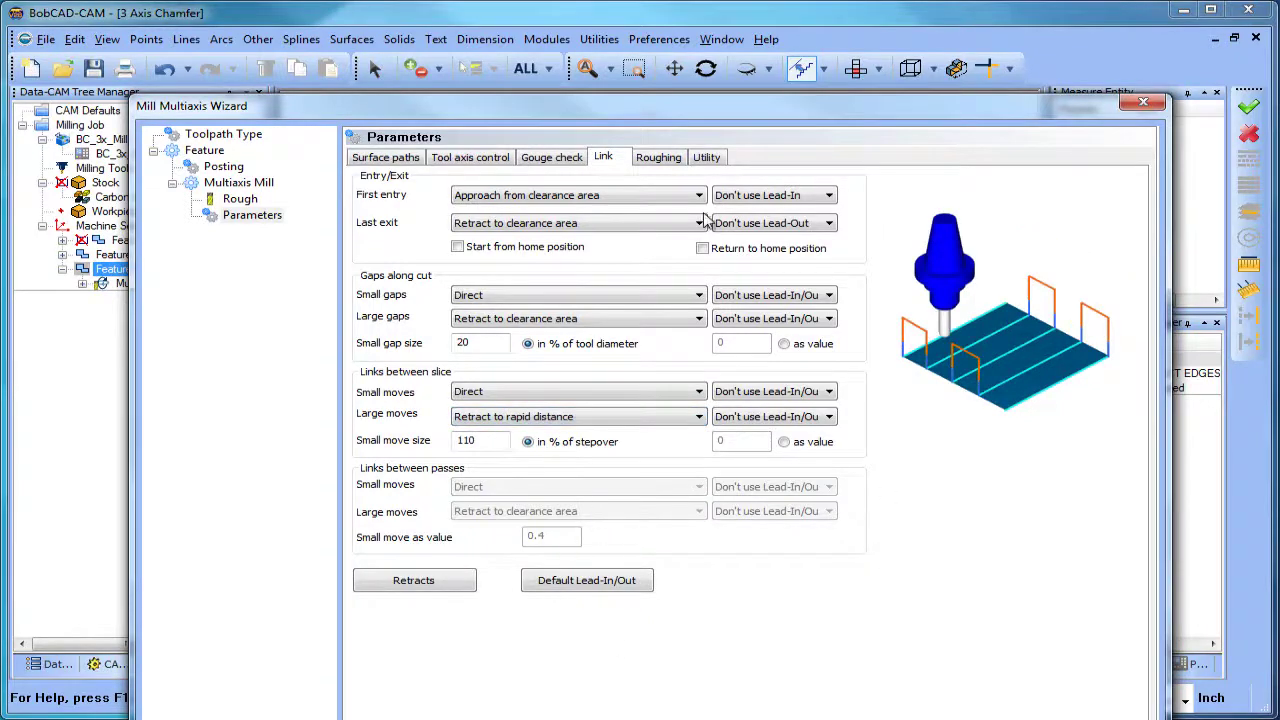
drag(748, 116, 750, 3)
- Compute the toolpath and orbit the part to inspect the retract moves between passes
click(1036, 663)
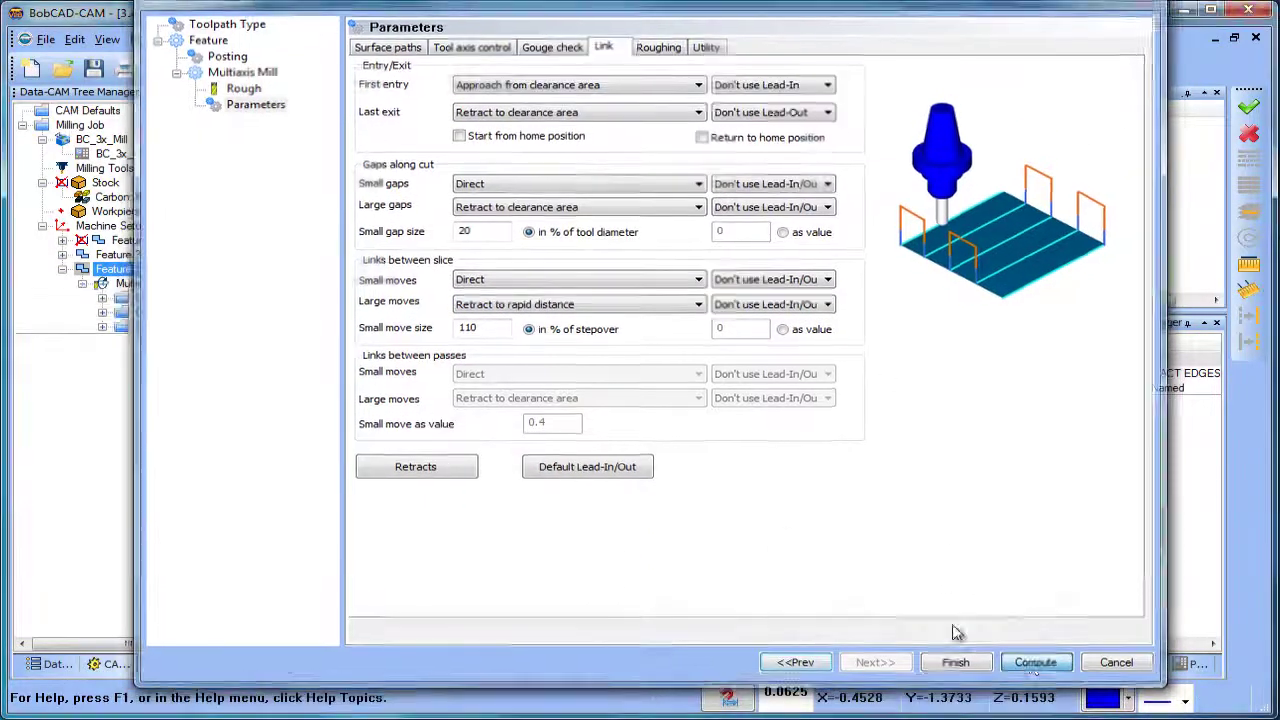
middle_drag(673, 420, 643, 380)
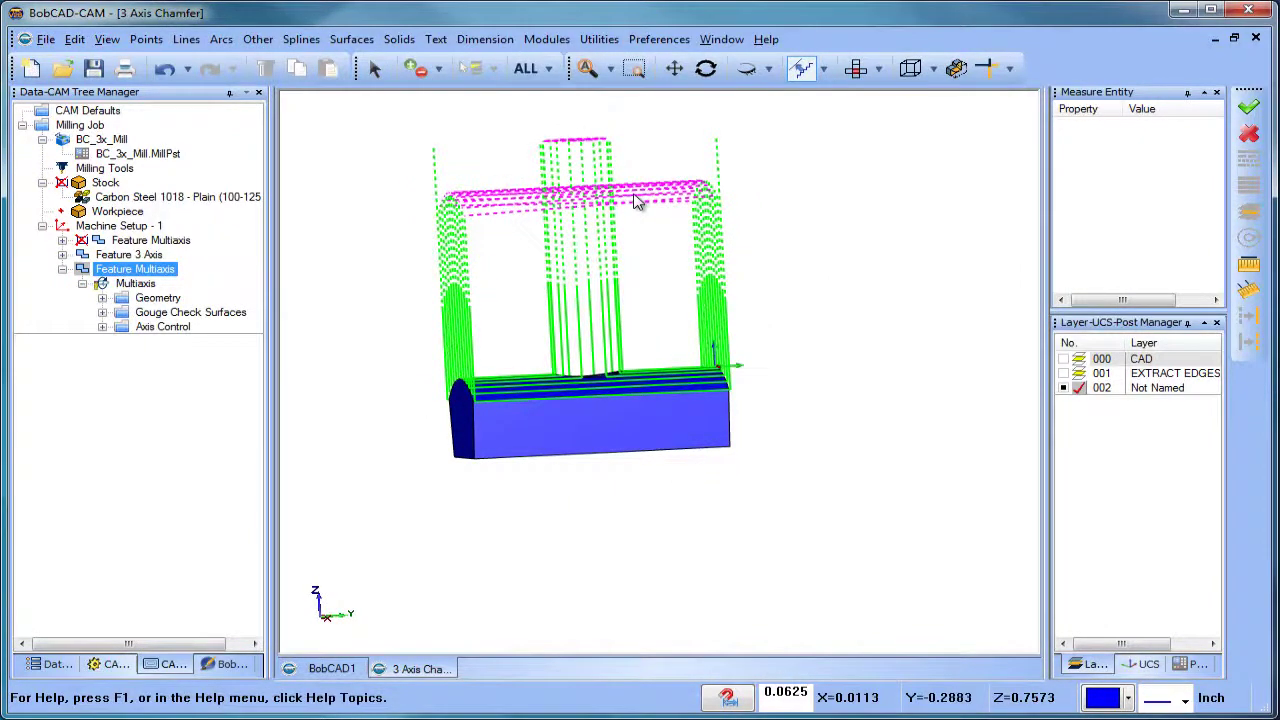
middle_drag(745, 360, 660, 388)
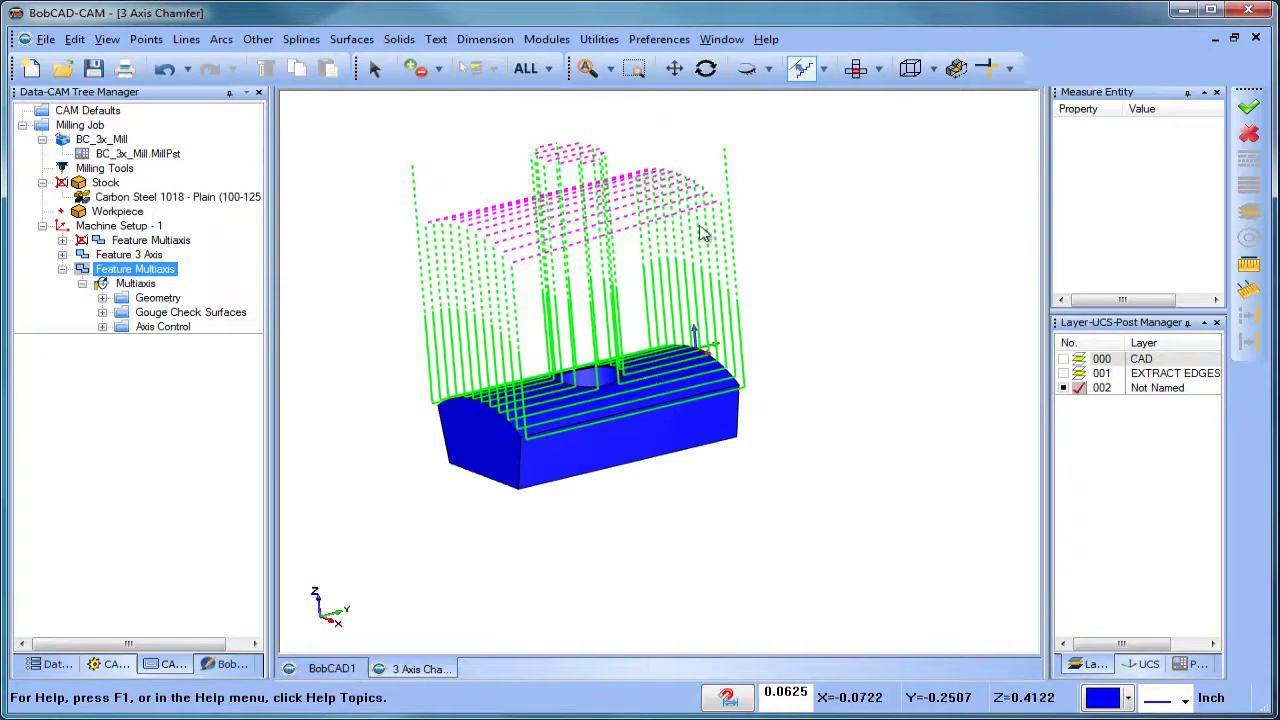
right_click(135, 270)
- Change the cutting method from One way to Zigzag and recompute the toolpath
click(283, 240)
click(250, 131)
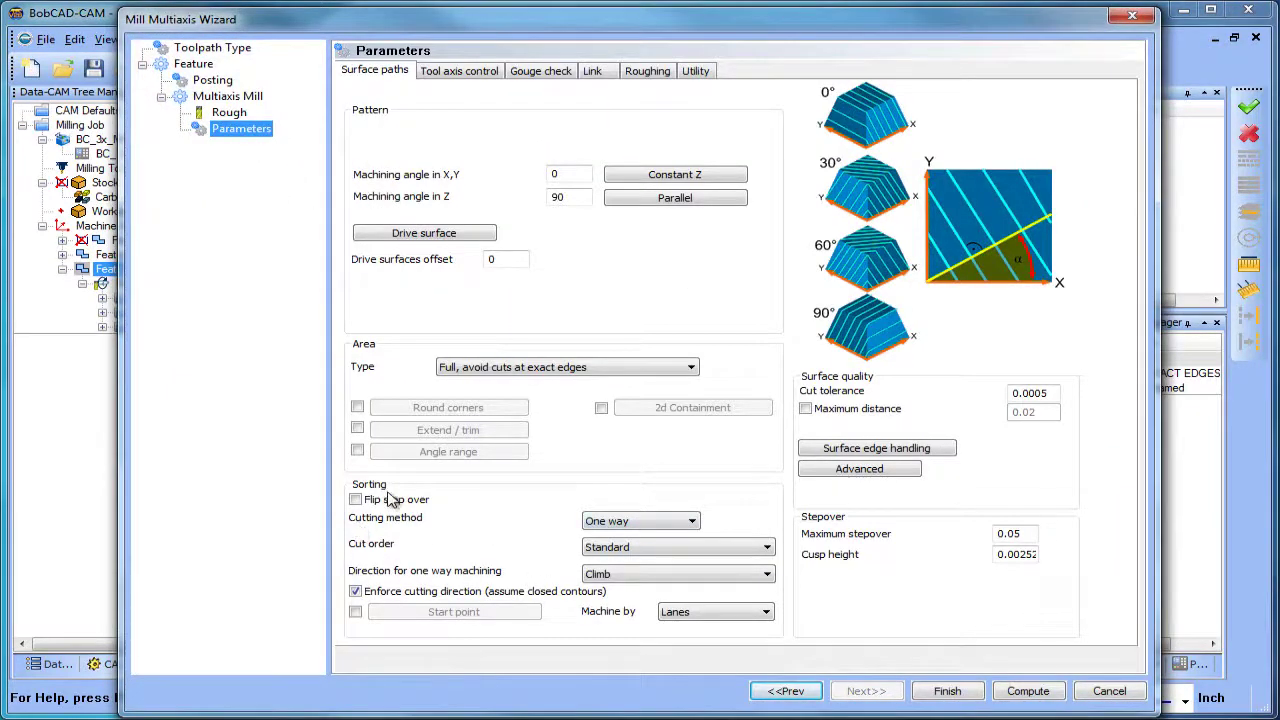
click(606, 521)
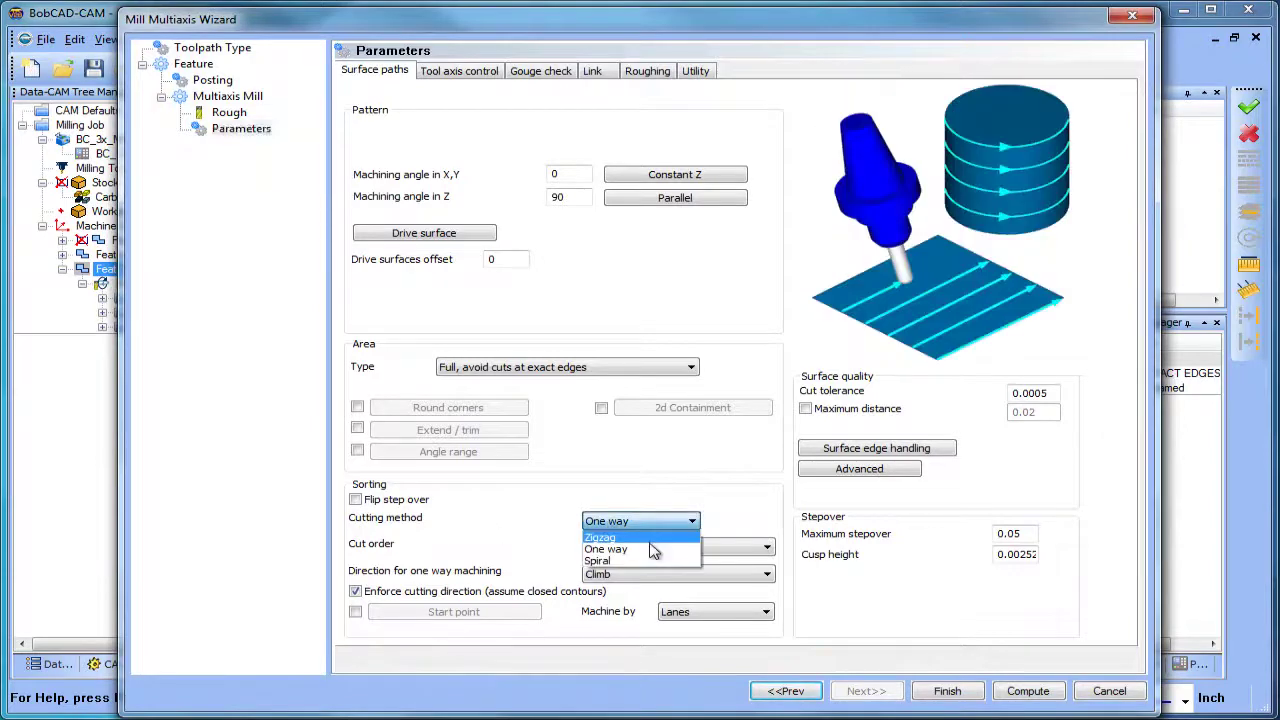
click(651, 539)
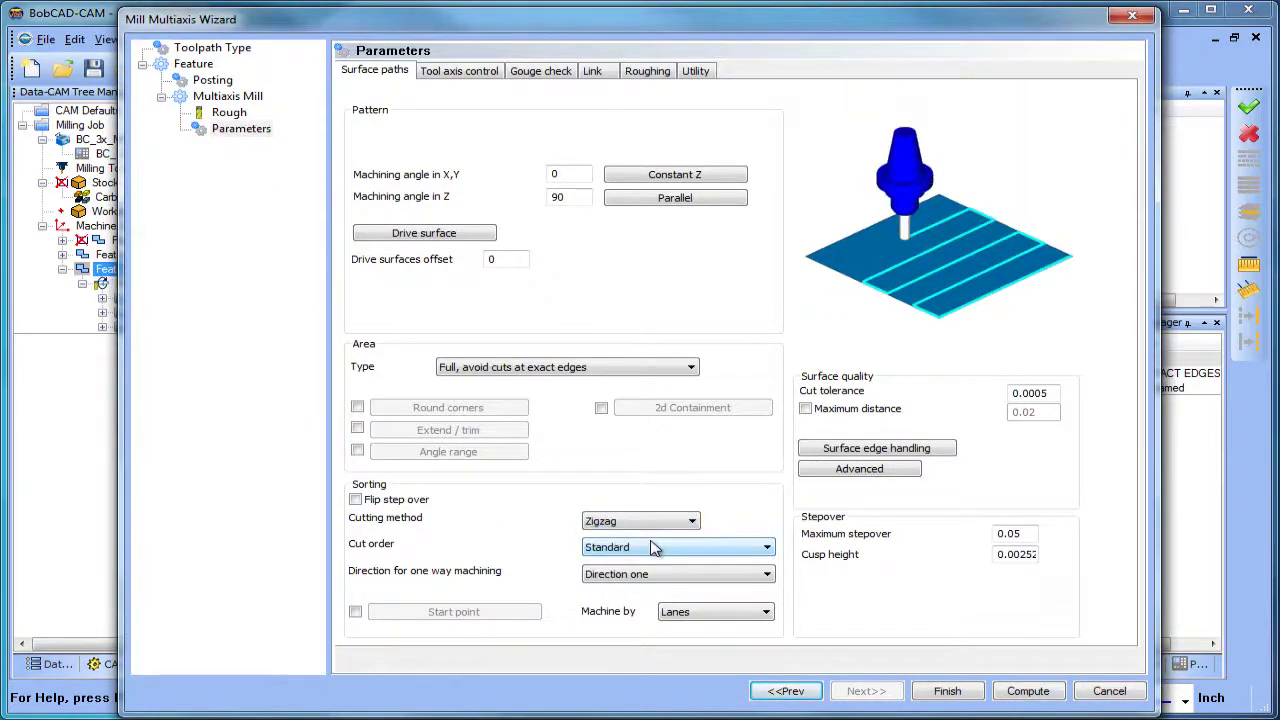
click(1044, 691)
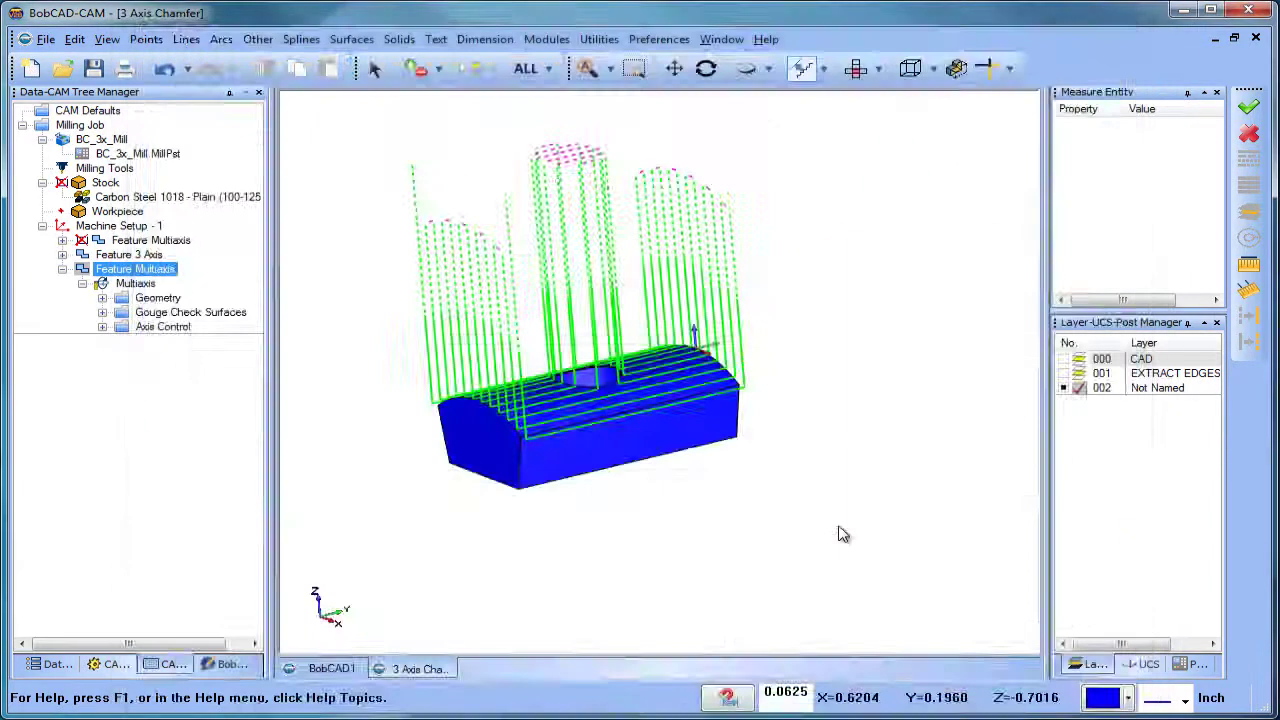
middle_drag(794, 477, 565, 289)
middle_drag(689, 363, 700, 437)
click(135, 283)
click(143, 270)
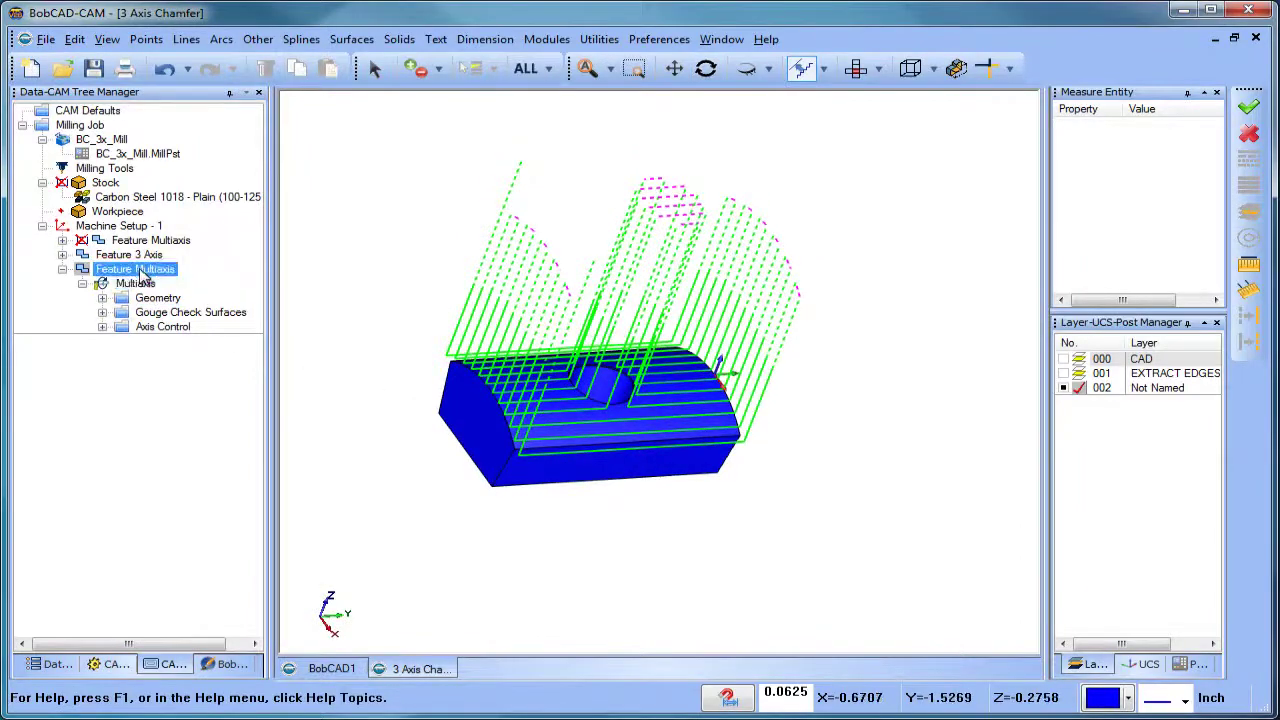
right_click(143, 272)
- Set large links between slices to Blend spline, recompute, and inspect the looped connections
click(203, 234)
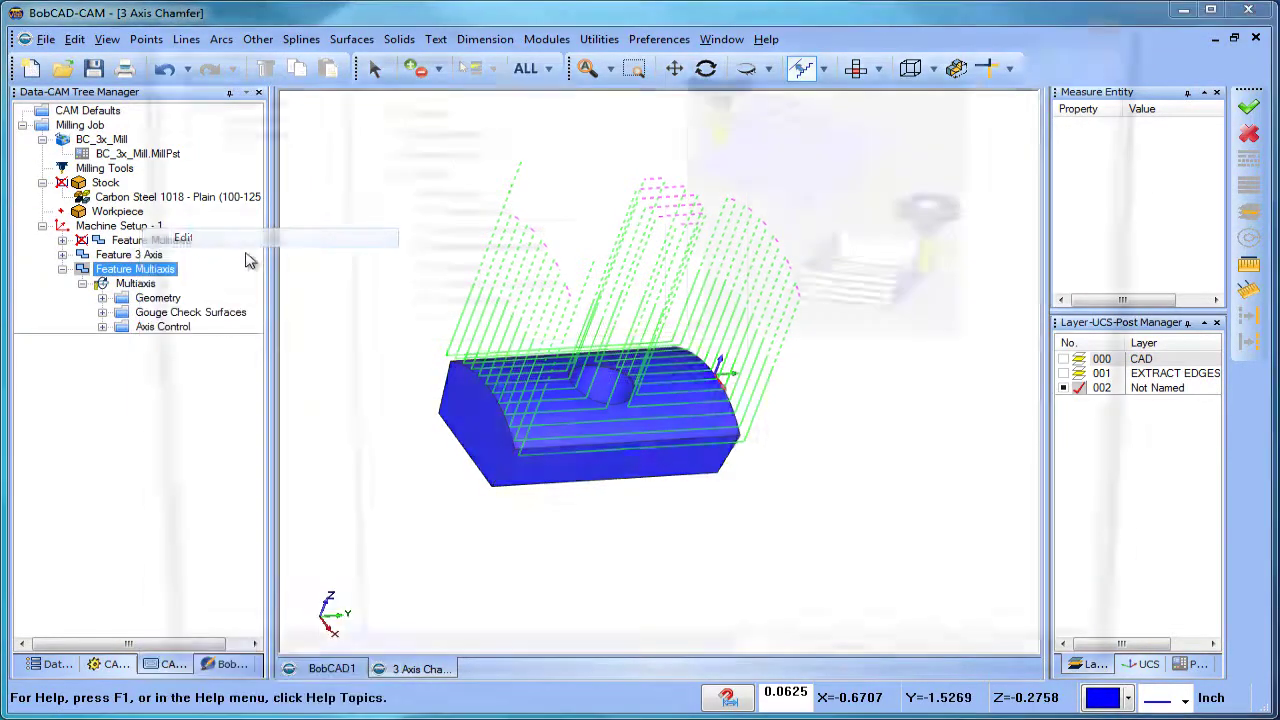
click(243, 129)
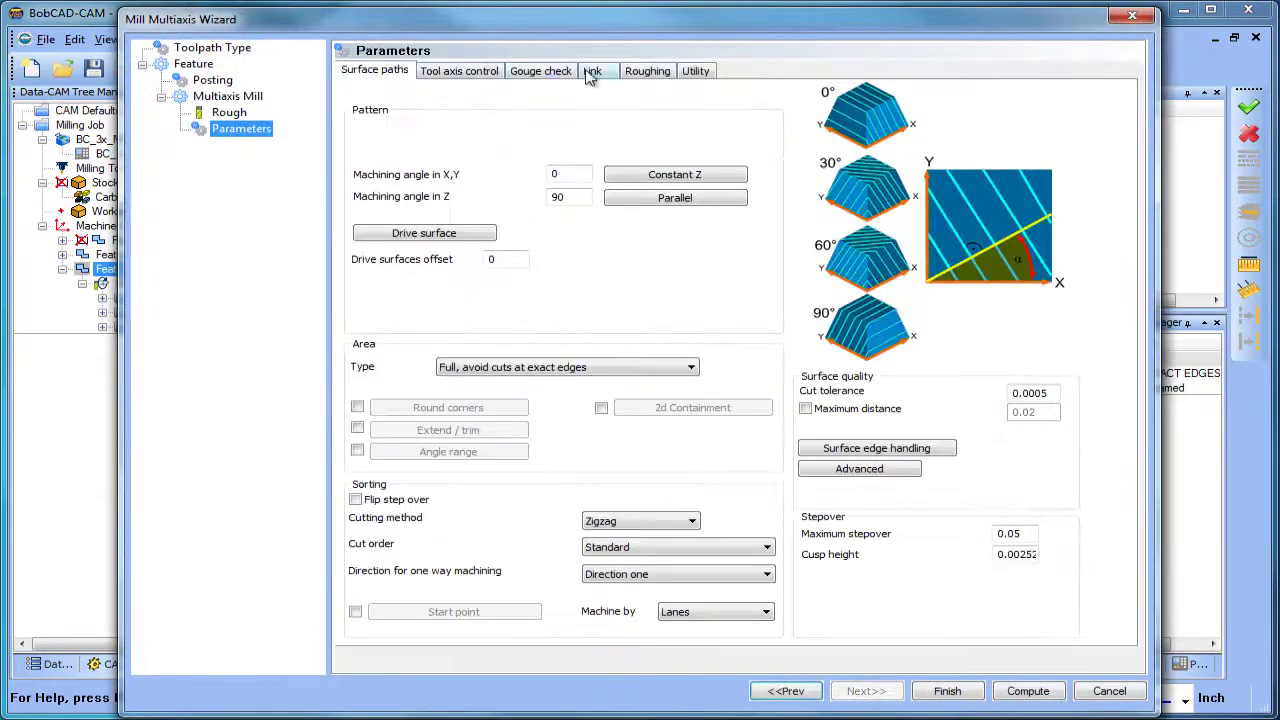
click(592, 72)
click(537, 331)
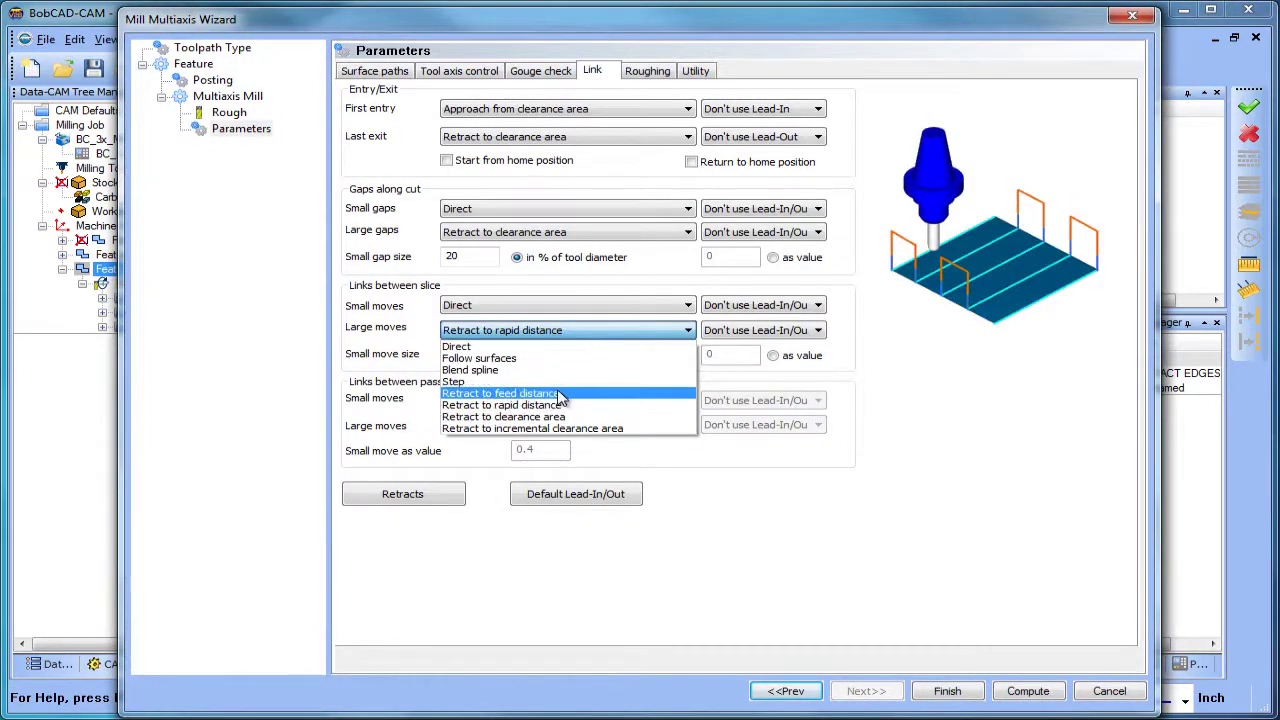
click(558, 370)
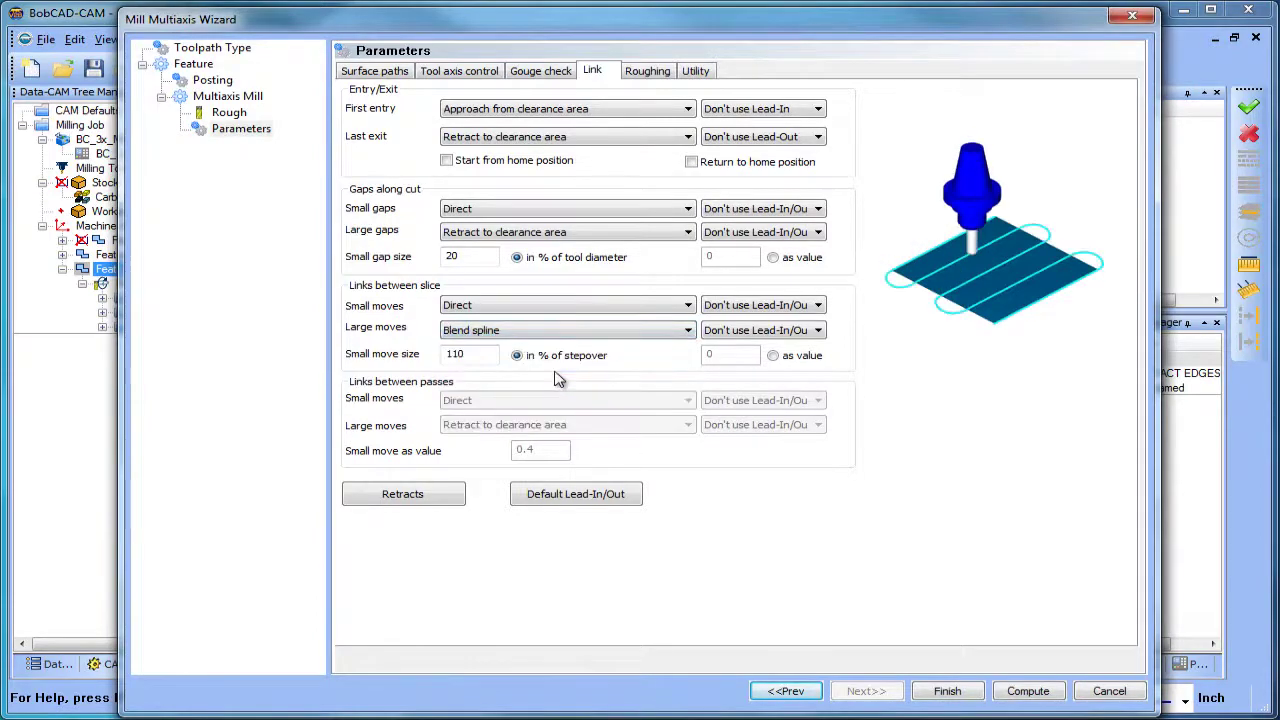
click(1038, 697)
middle_drag(720, 455, 633, 462)
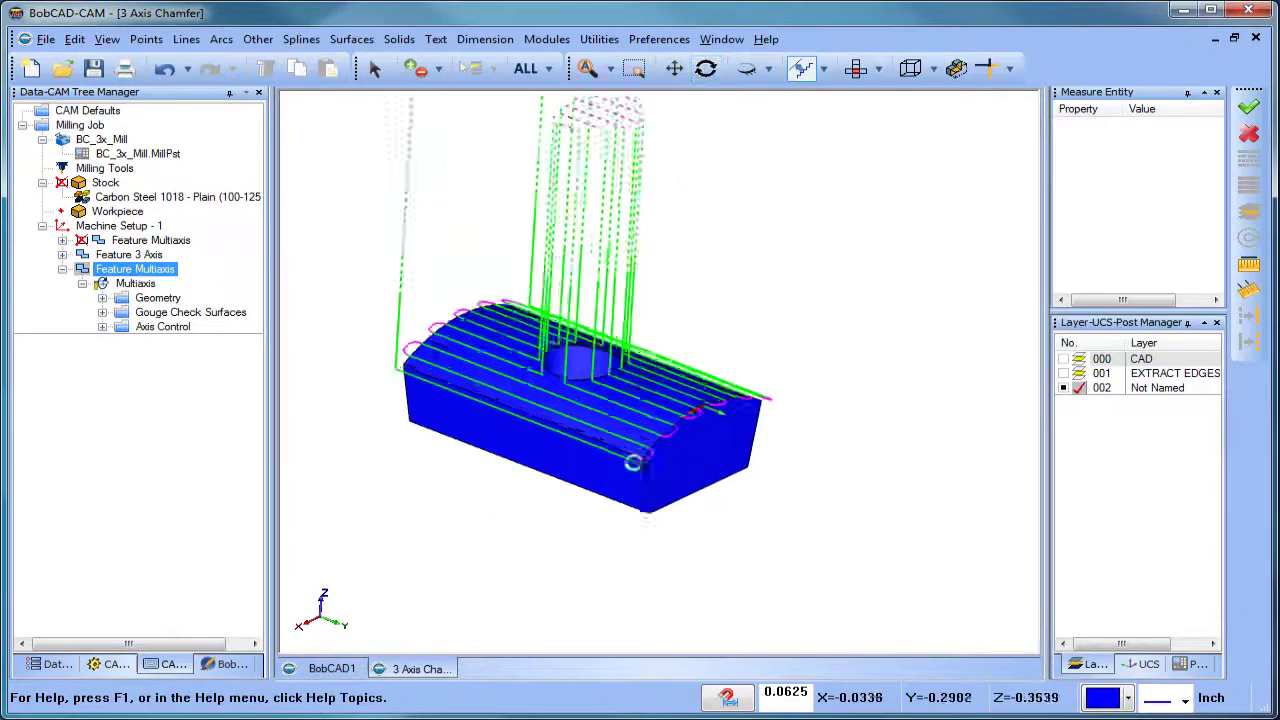
- Zoom and orbit the part to inspect the blended links at the pass ends
scroll(633, 462, up, 3)
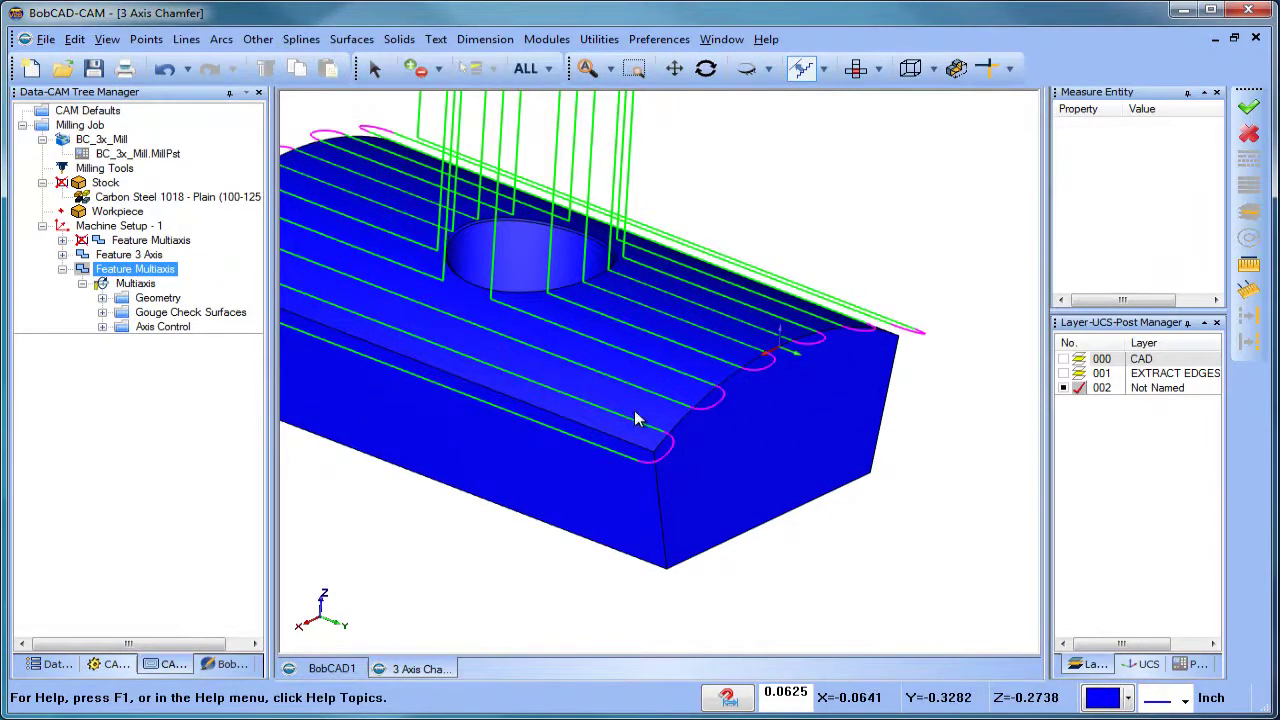
scroll(634, 417, down, 5)
middle_drag(645, 458, 591, 350)
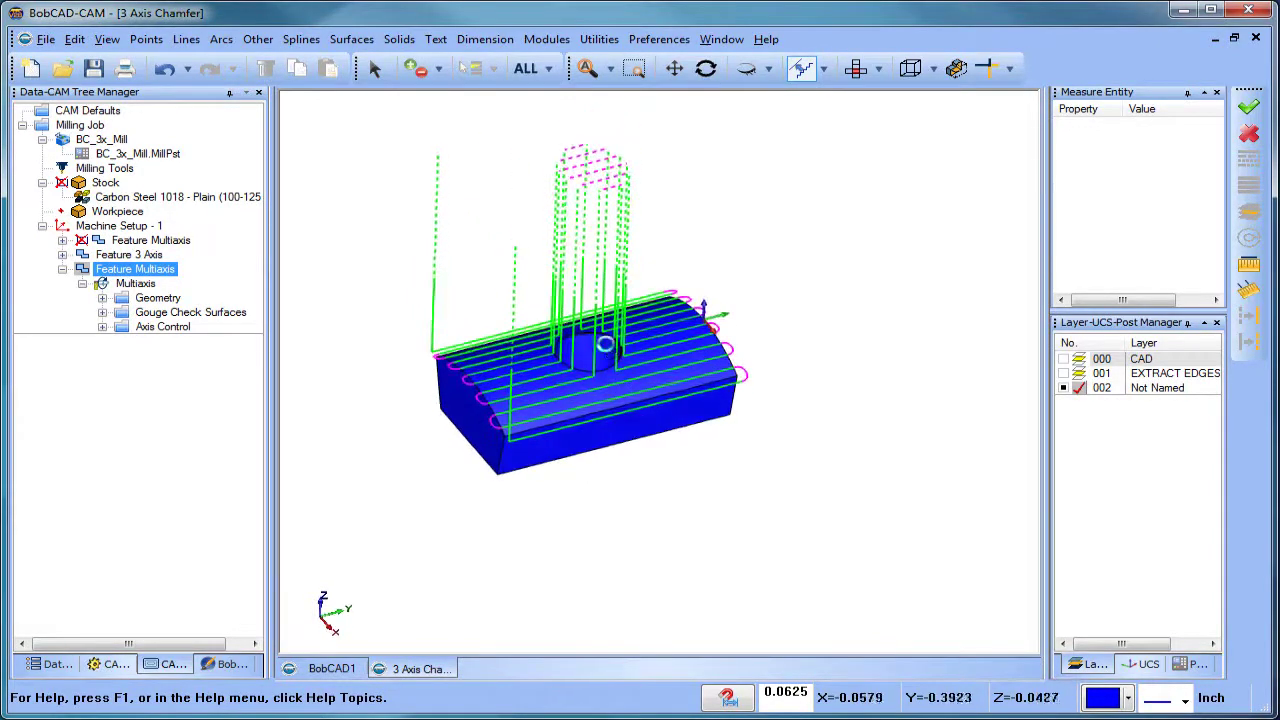
scroll(591, 350, up, 5)
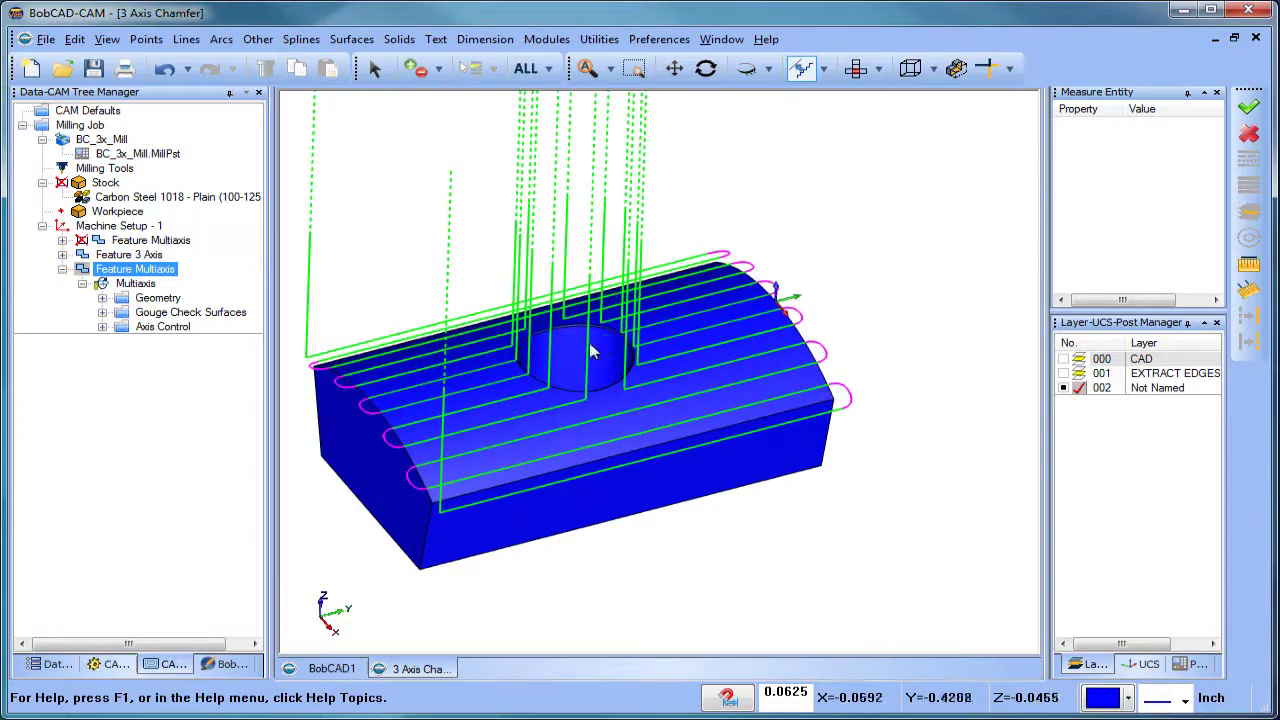
- Reopen the Feature Multiaxis operation in the wizard on its Parameters page
right_click(136, 270)
click(190, 238)
click(250, 130)
- Set large gaps along cut to Retract to feed distance and compute the toolpath
click(592, 71)
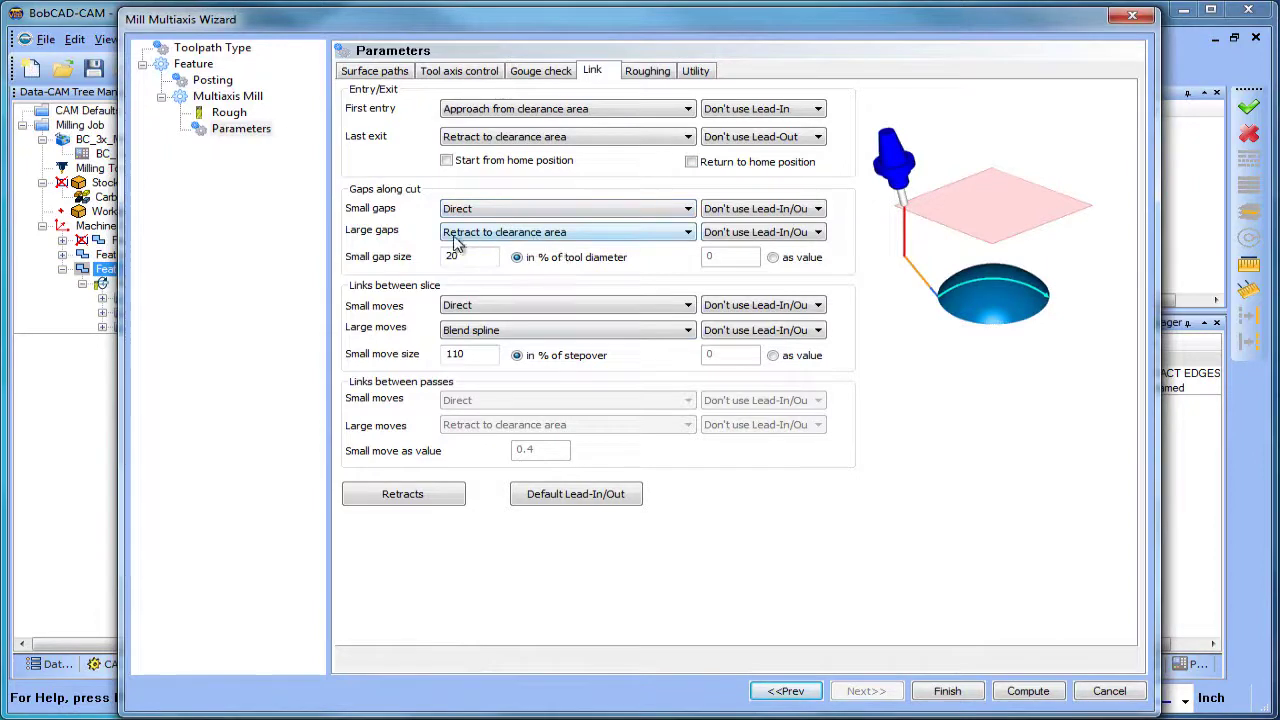
click(583, 232)
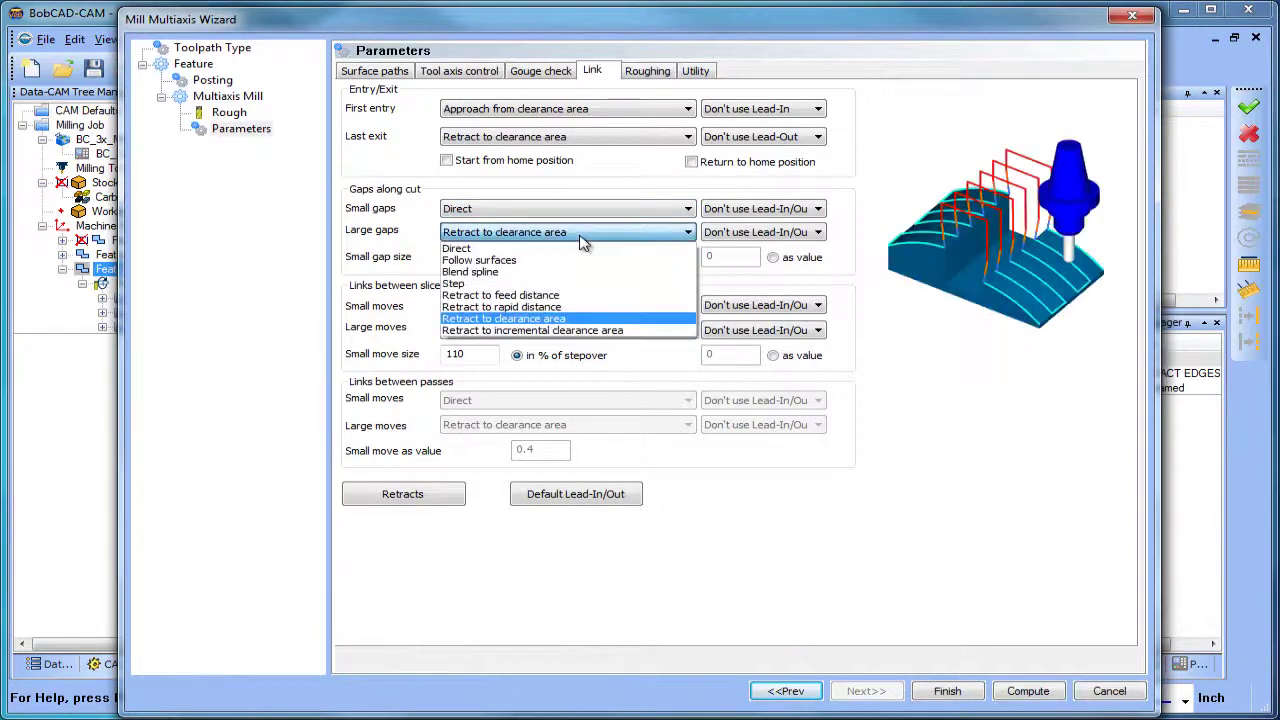
click(605, 296)
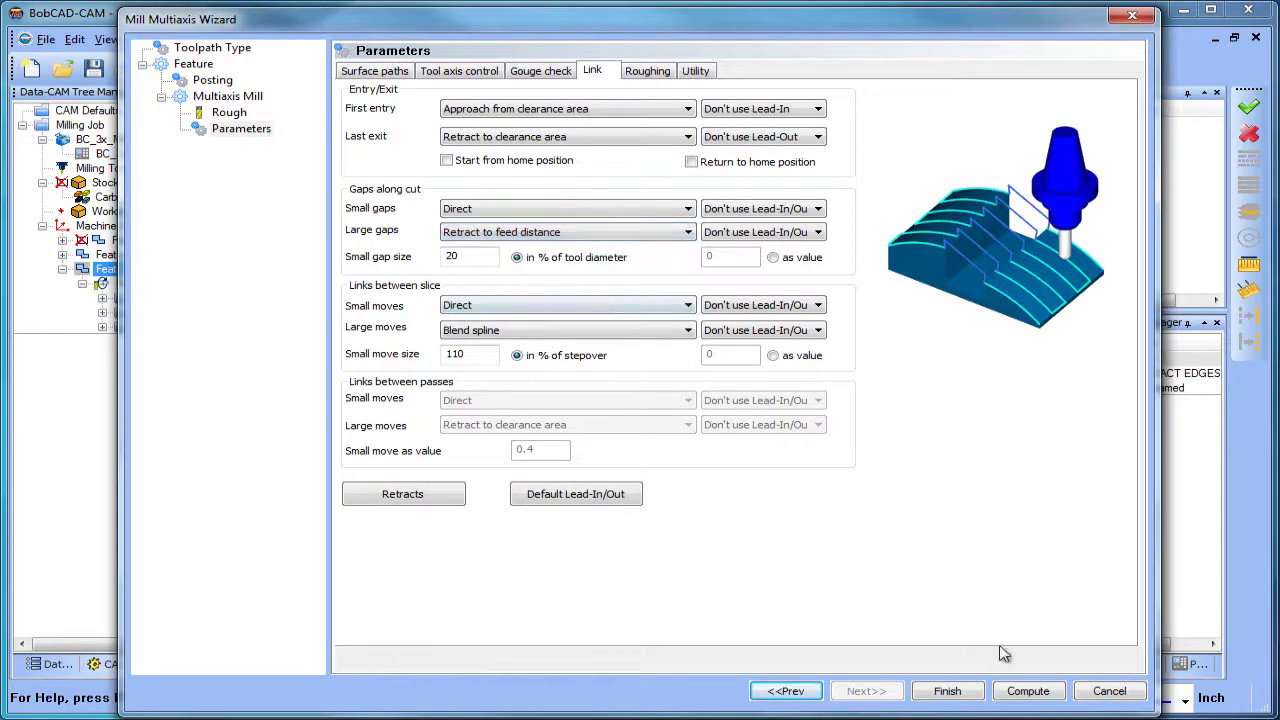
click(1028, 691)
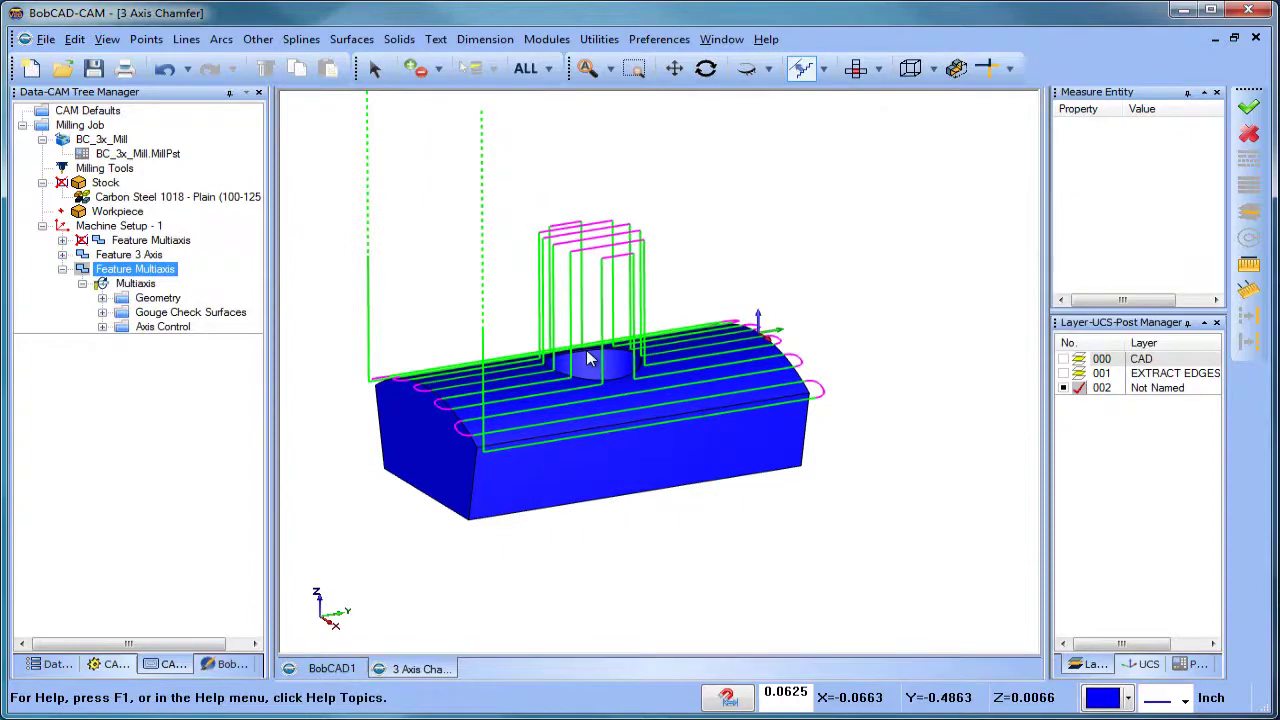
- Edit Feature Multiaxis again to reach its machining parameters
scroll(588, 358, down, 3)
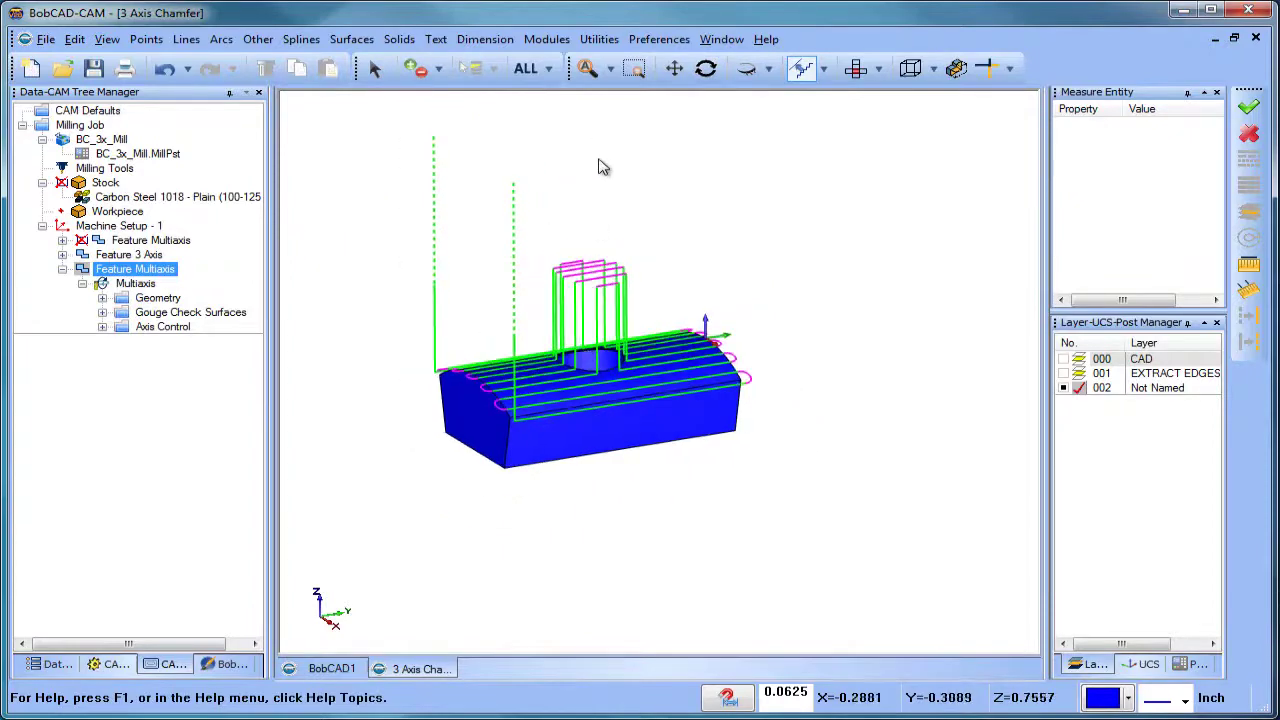
right_click(155, 274)
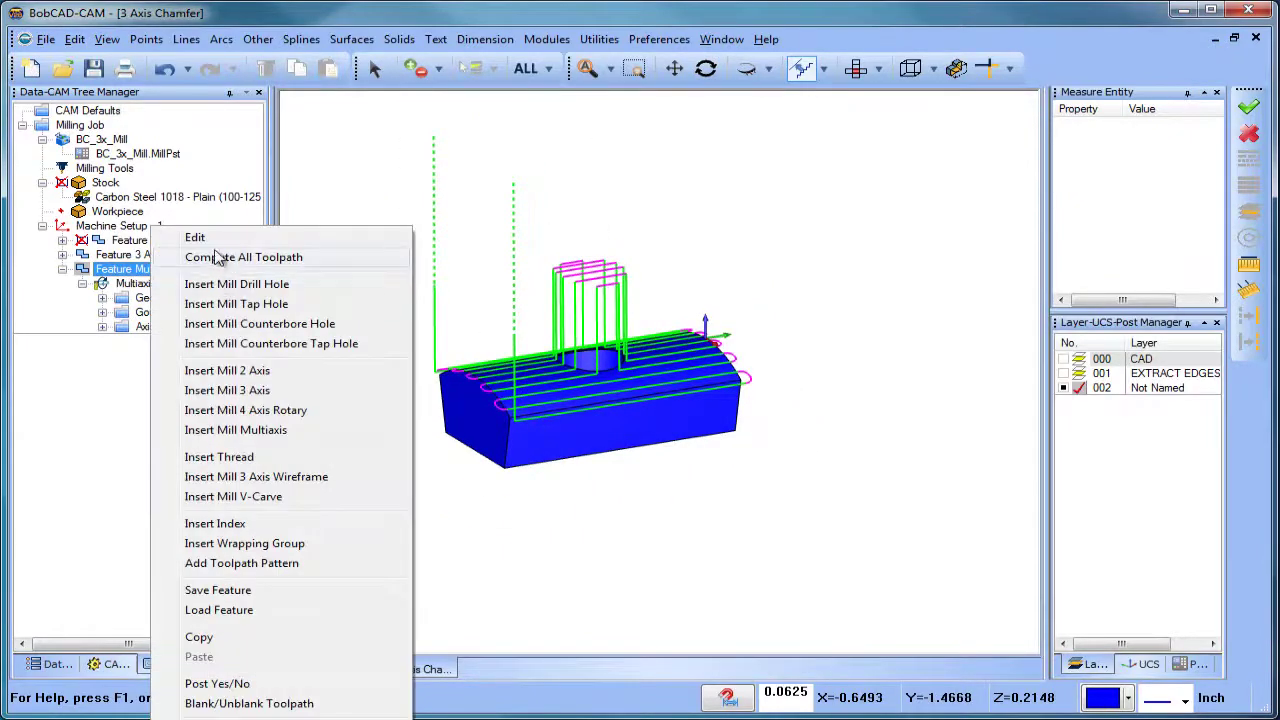
click(215, 240)
click(254, 136)
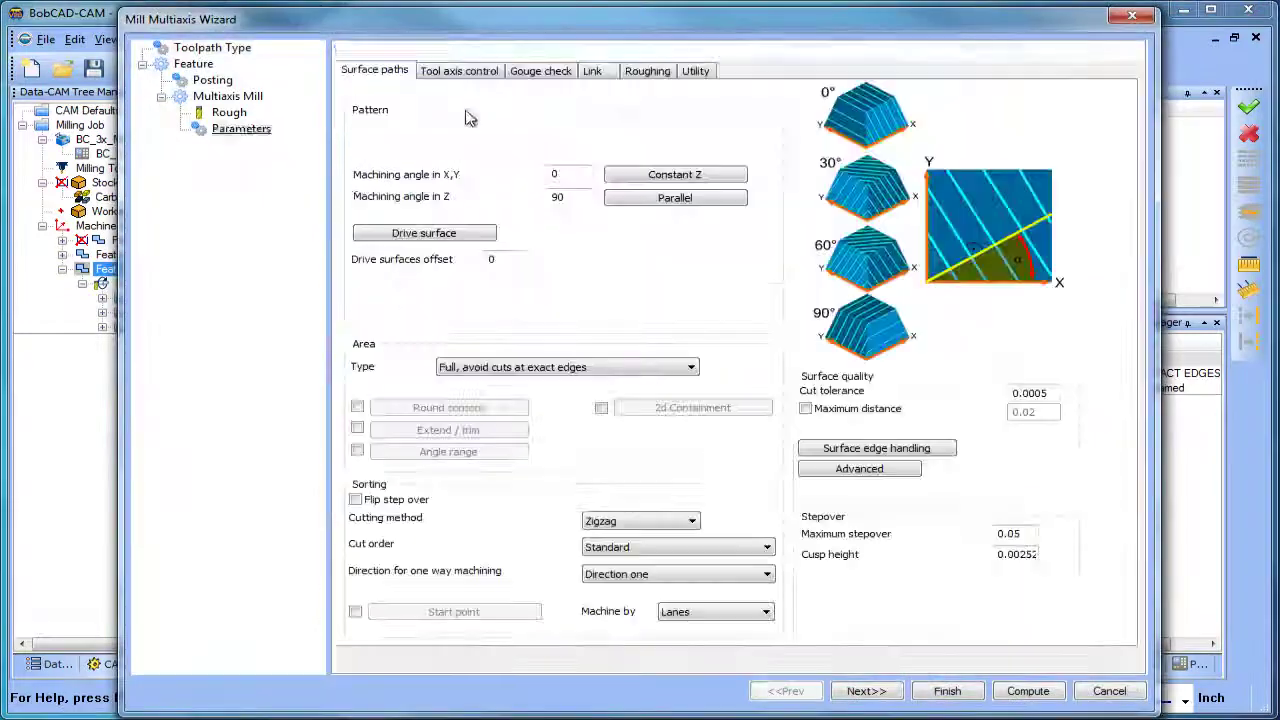
- Change large gaps along cut to Follow surfaces and recompute the toolpath
click(593, 71)
click(529, 233)
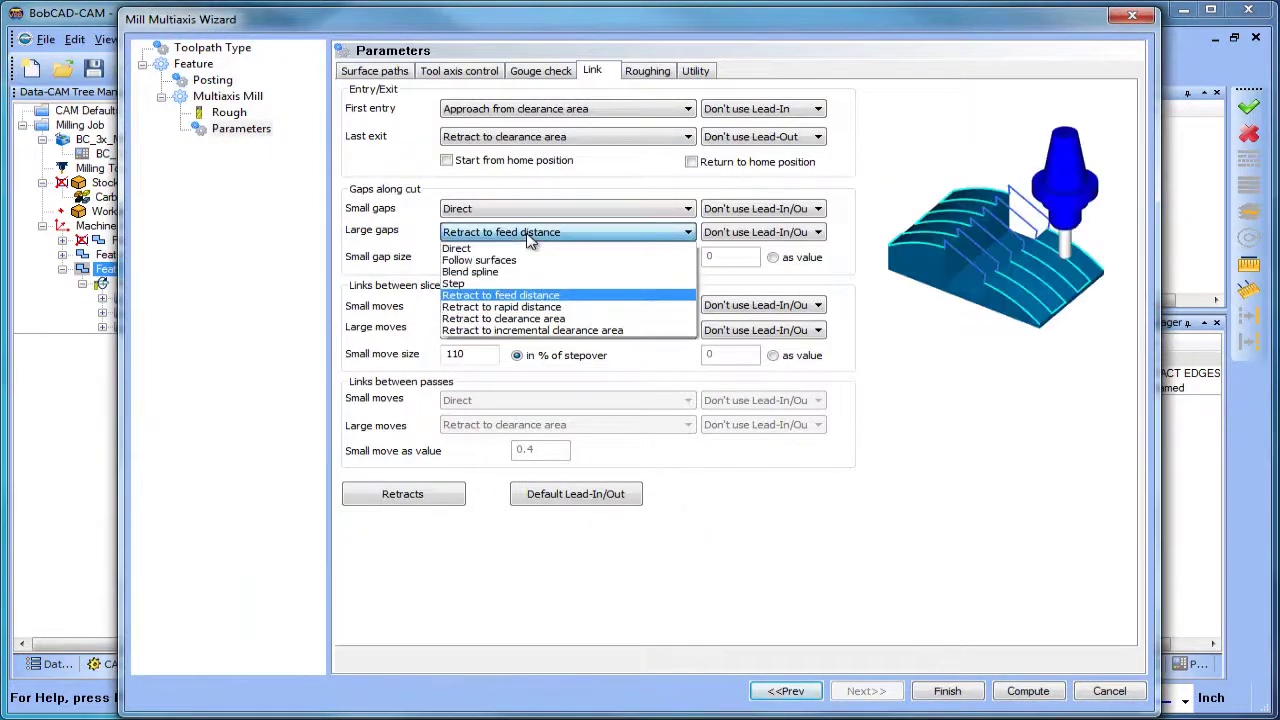
click(533, 261)
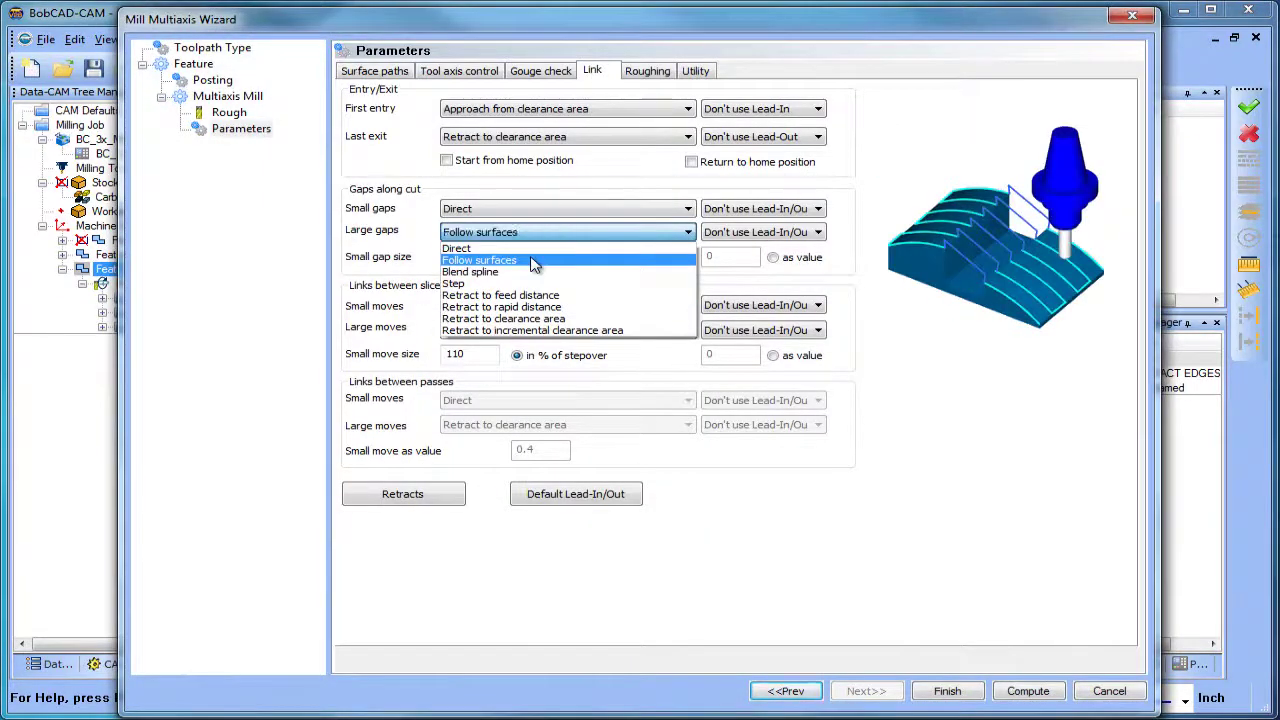
click(1027, 691)
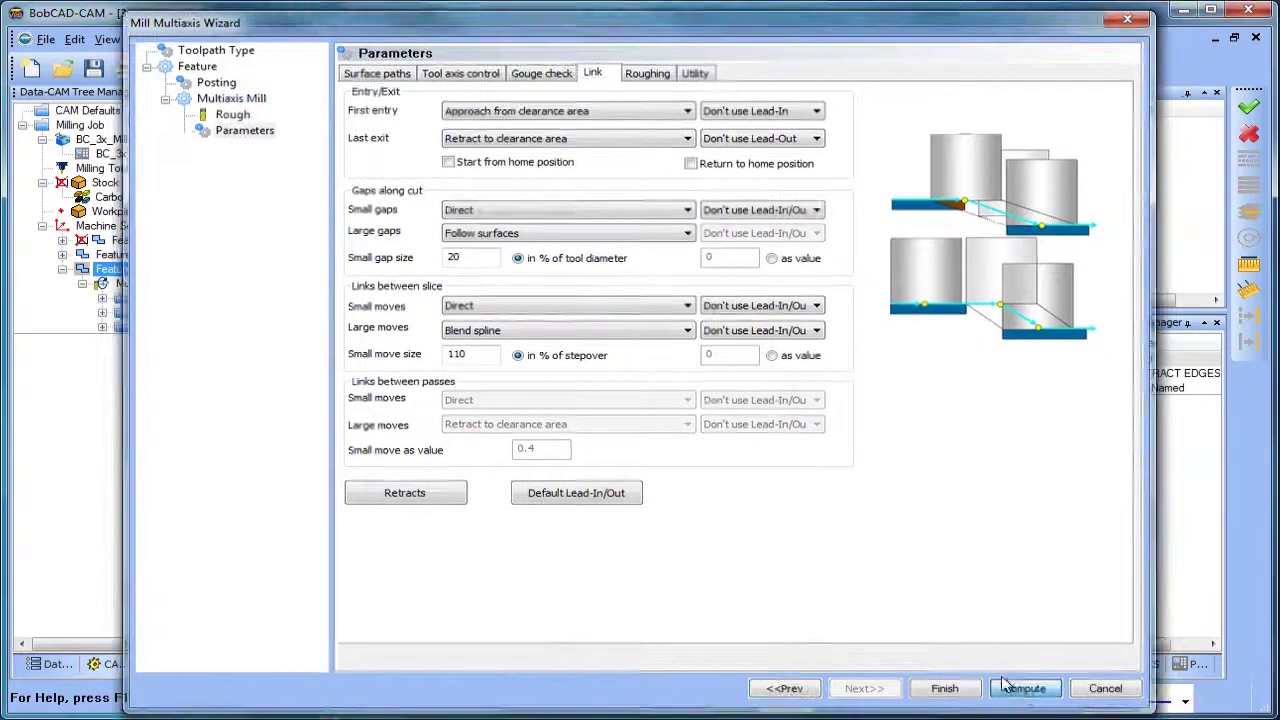
- Orbit to a flat side-on view of the toolpath, then expand Feature 3 Axis
scroll(593, 352, up, 3)
middle_drag(593, 352, 718, 428)
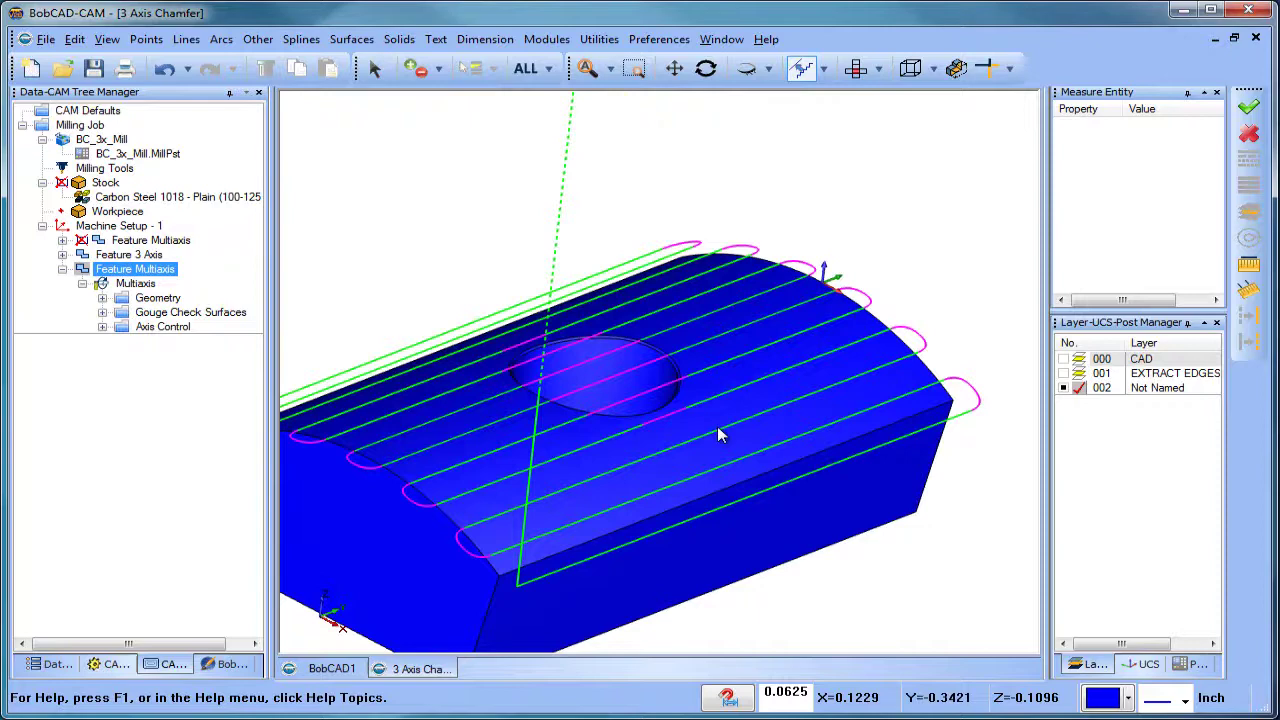
mouse_move(717, 426)
middle_down()
mouse_move(717, 391)
mouse_move(731, 423)
mouse_move(749, 394)
mouse_move(765, 400)
mouse_move(677, 297)
mouse_move(688, 362)
mouse_move(731, 414)
mouse_move(679, 428)
mouse_move(697, 438)
middle_up()
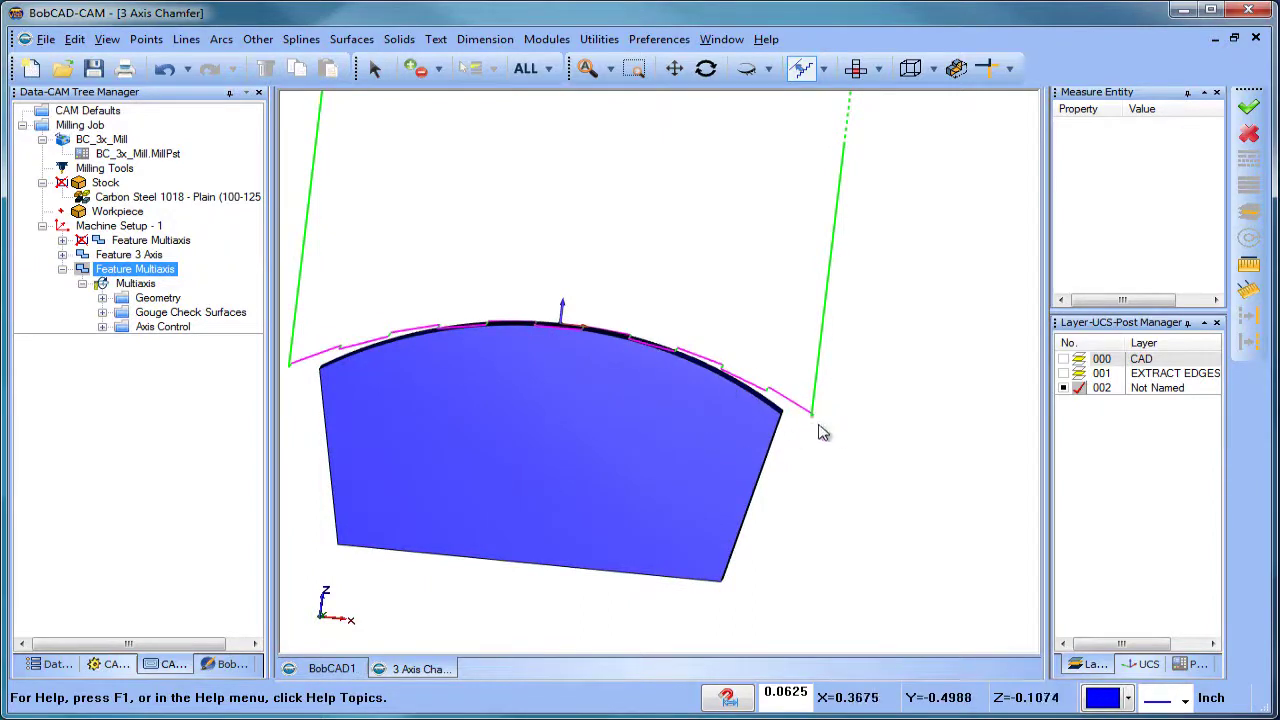
click(62, 255)
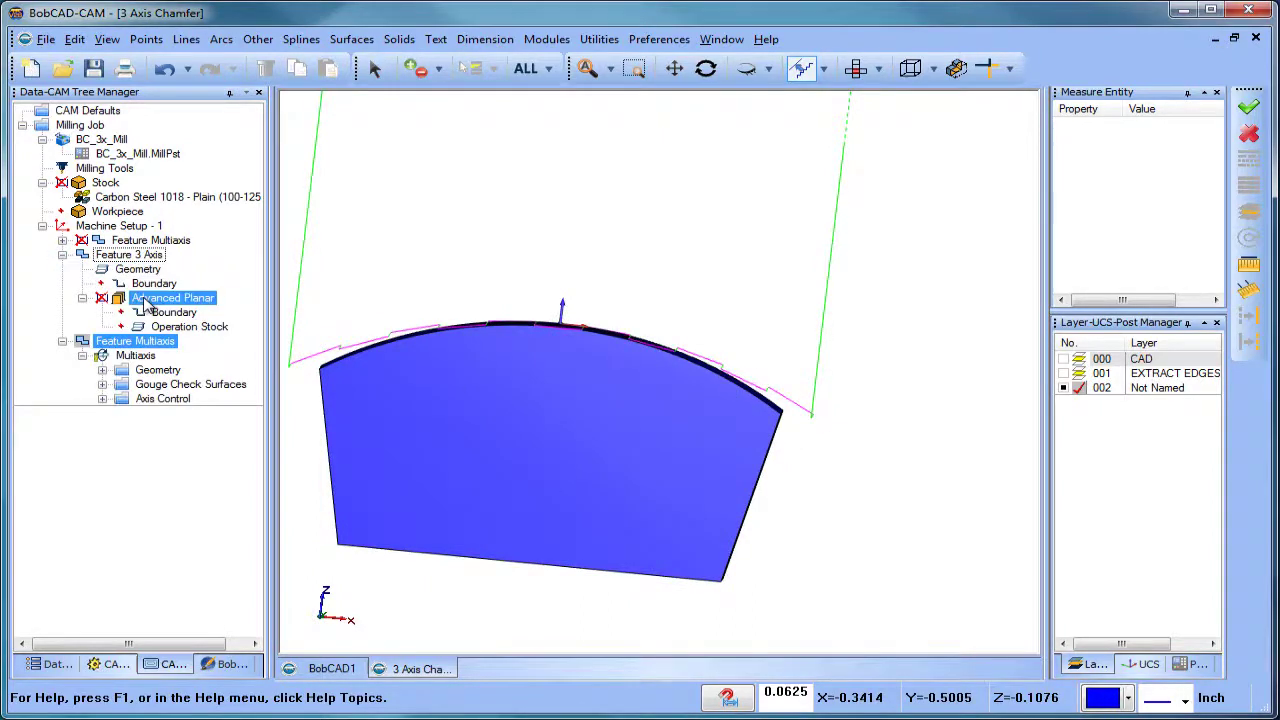
- Change the Advanced Planar toolpath colour to orange
click(168, 320)
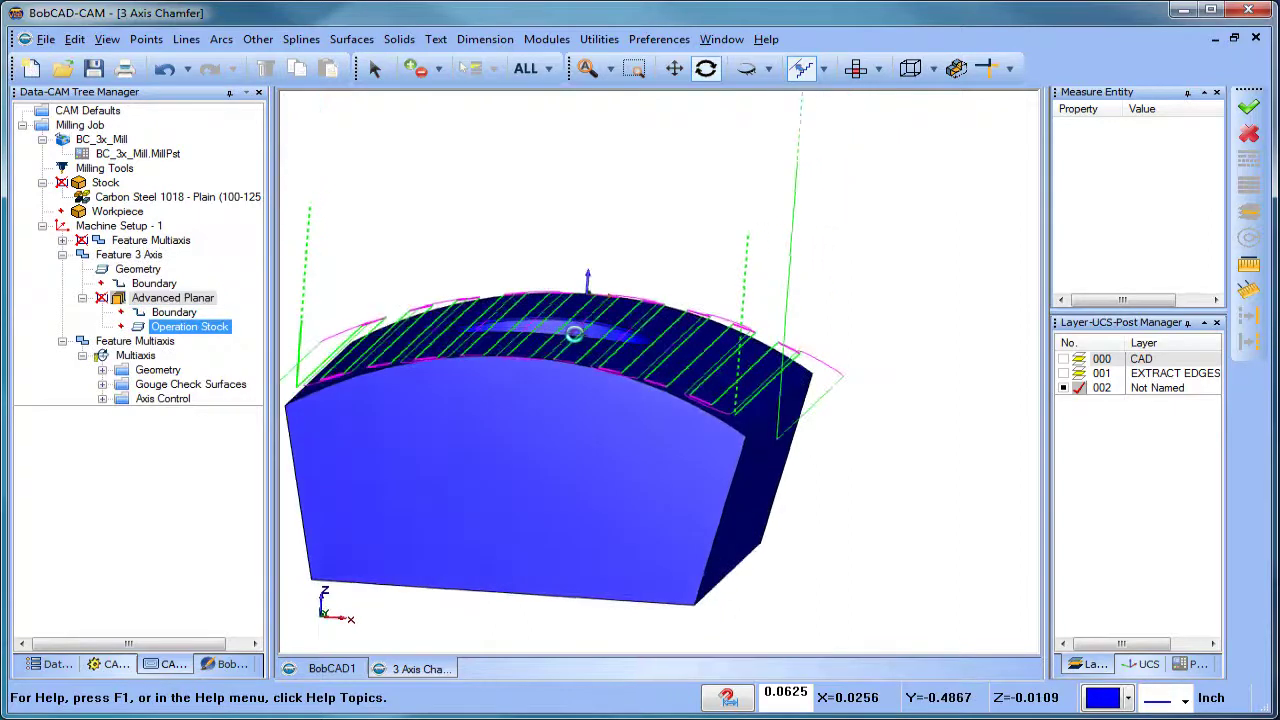
click(129, 255)
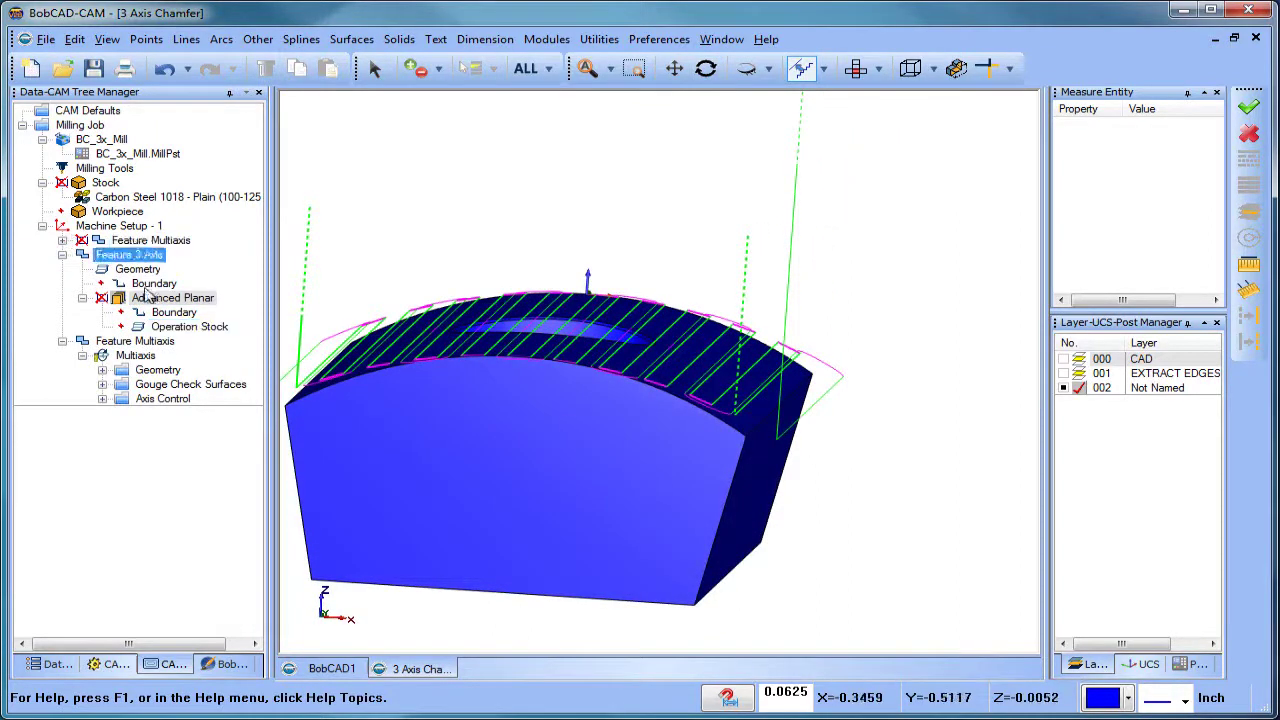
click(172, 299)
right_click(172, 302)
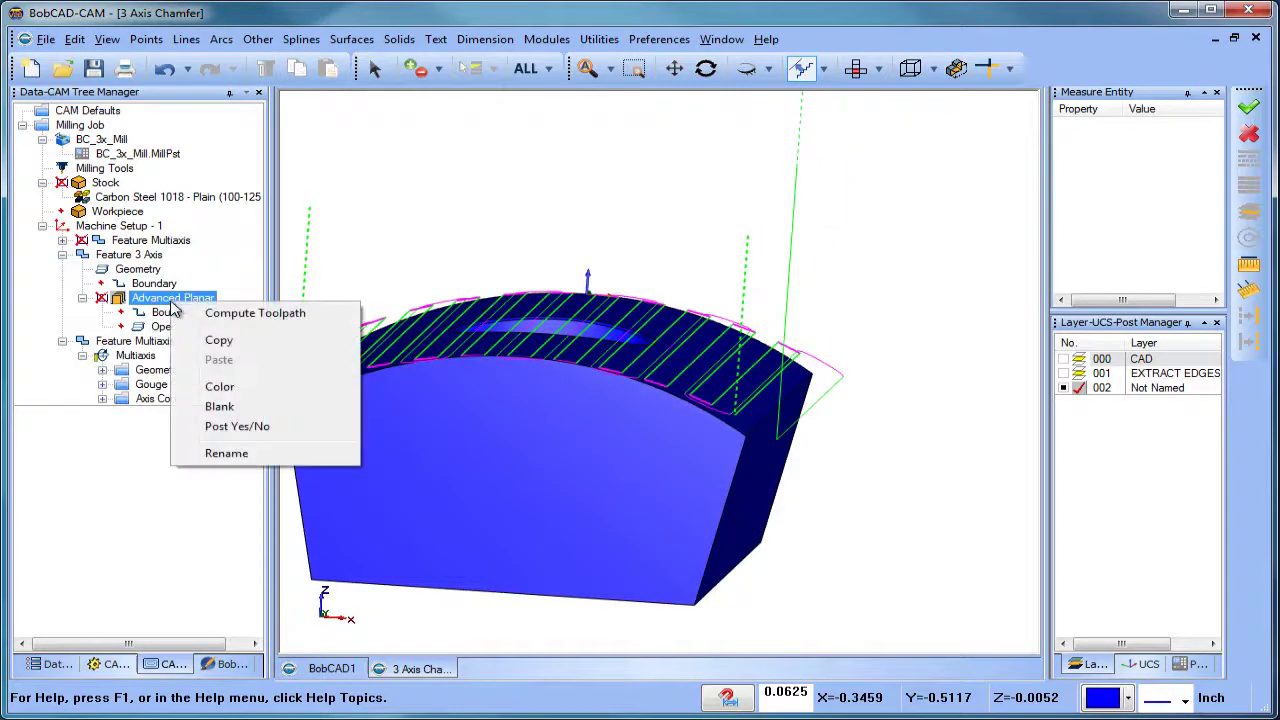
click(272, 386)
click(460, 325)
click(455, 490)
- Orbit to compare the toolpaths from the front and above, collapsing Feature 3 Axis
middle_drag(680, 410, 866, 400)
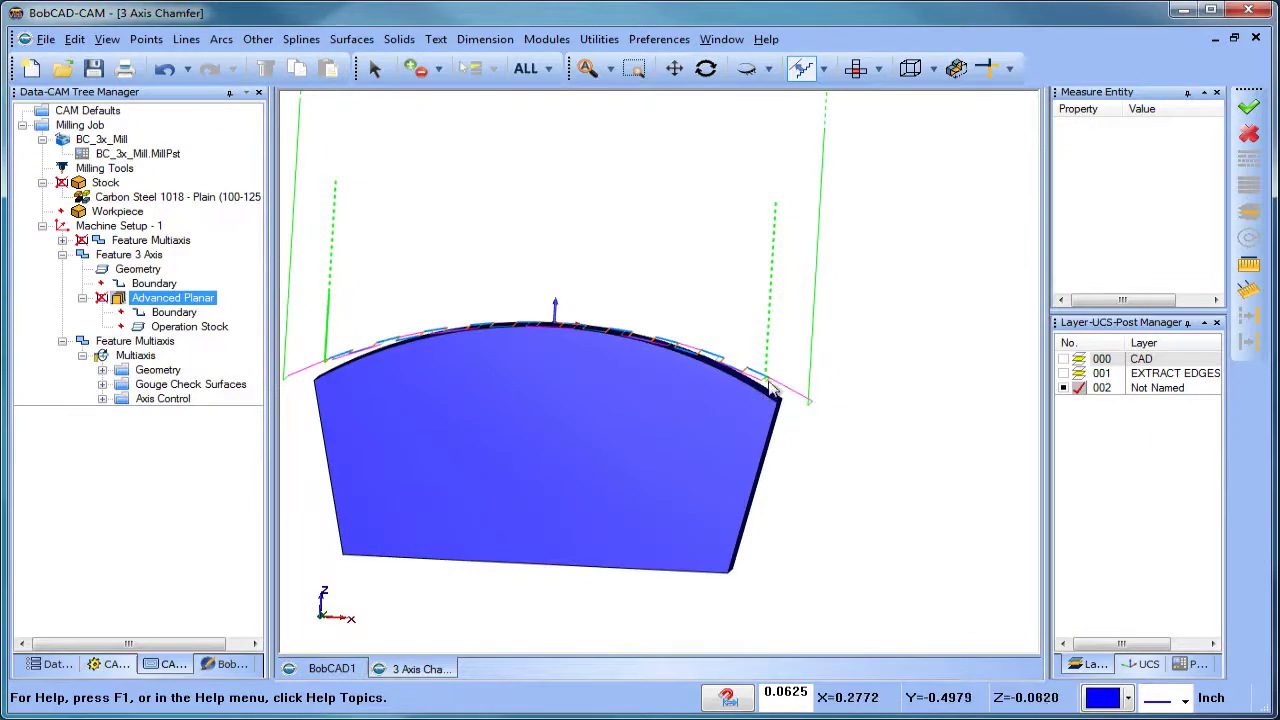
middle_drag(818, 418, 733, 470)
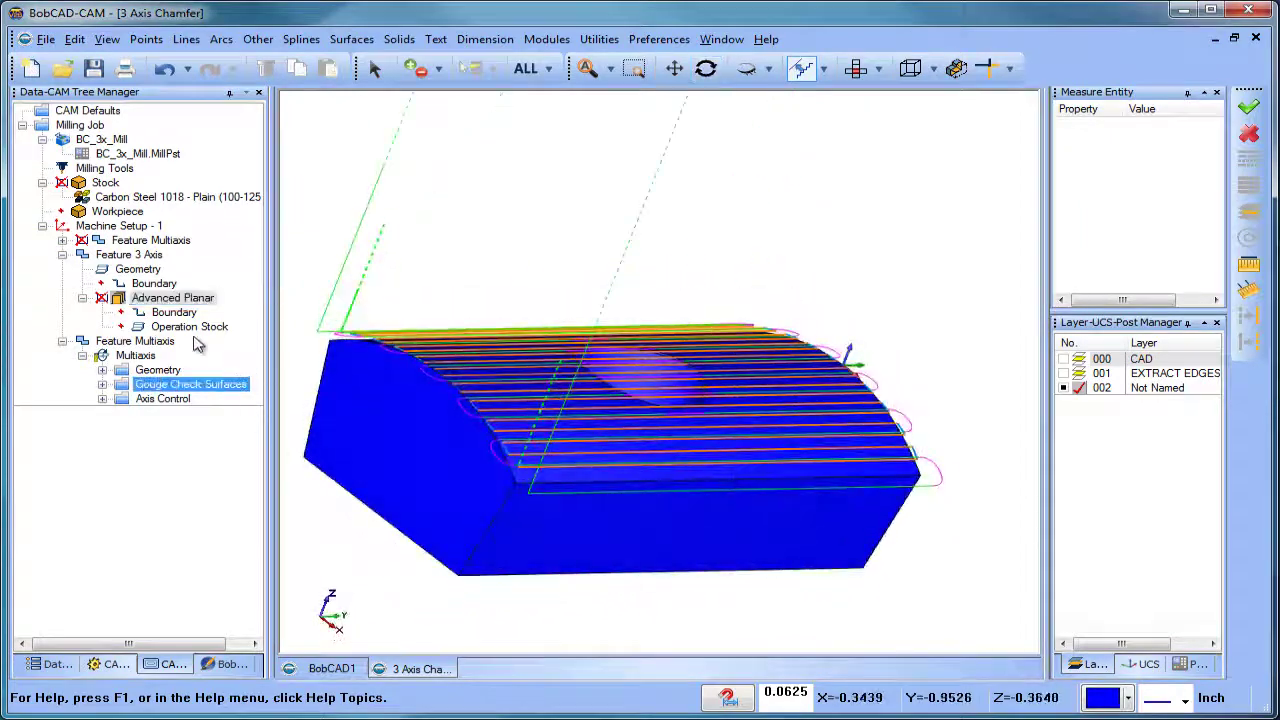
click(62, 254)
middle_drag(690, 361, 666, 403)
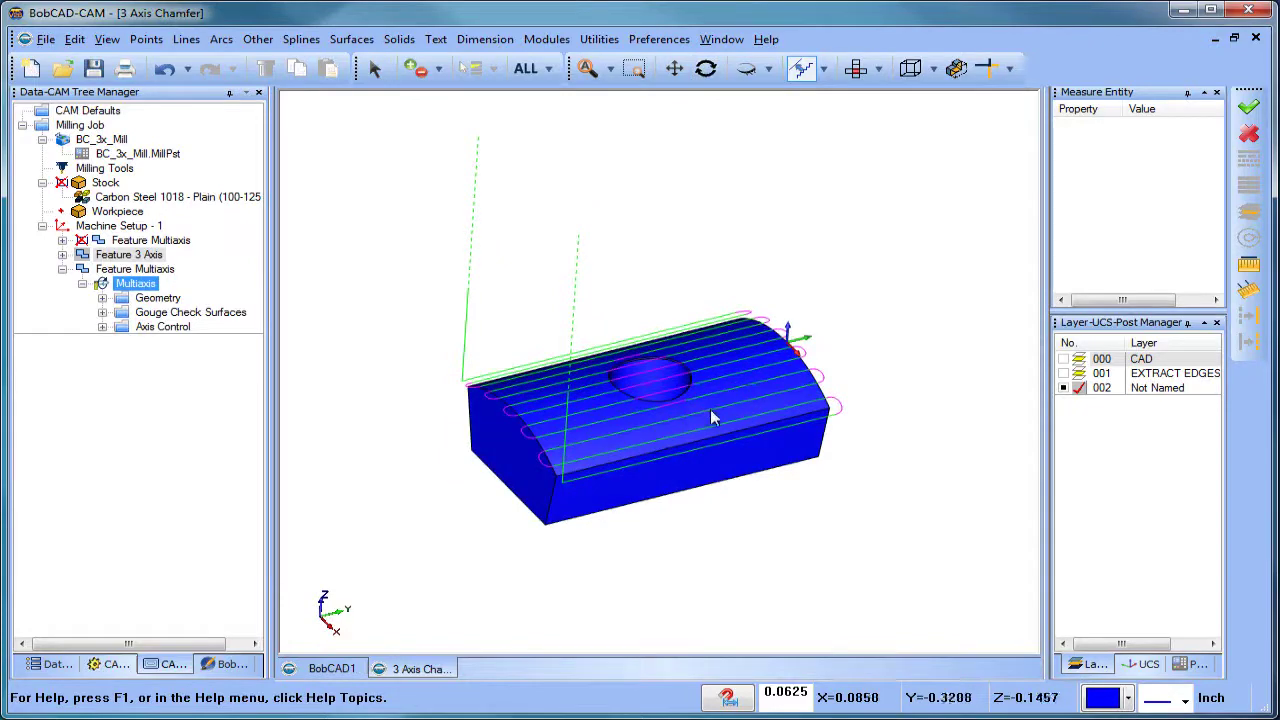
- Edit Feature Multiaxis to reach its machining parameters
click(135, 269)
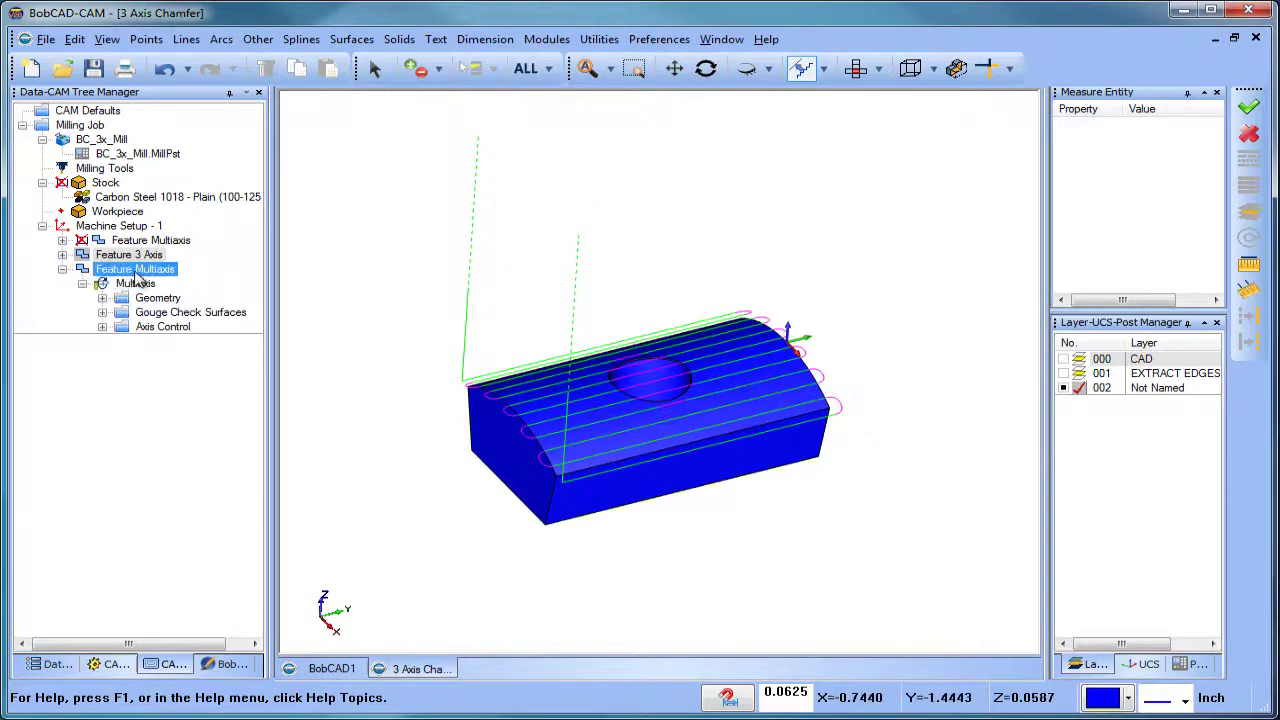
right_click(135, 269)
click(190, 238)
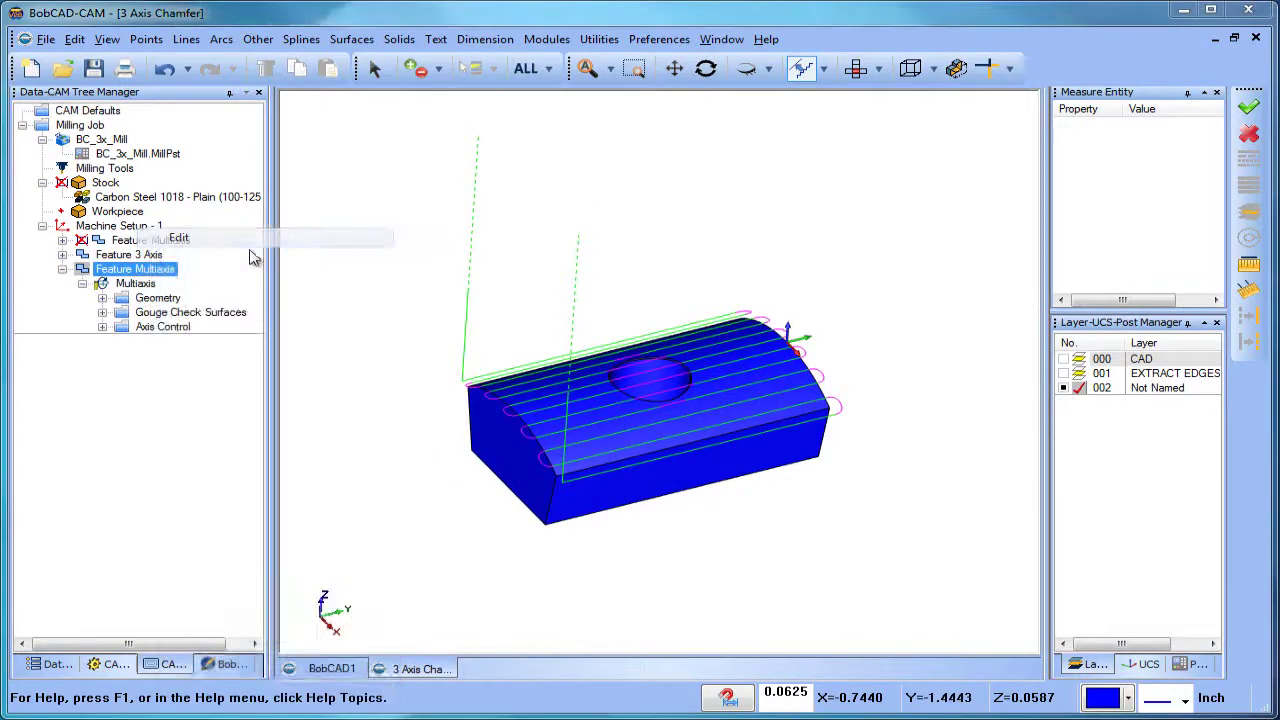
click(245, 129)
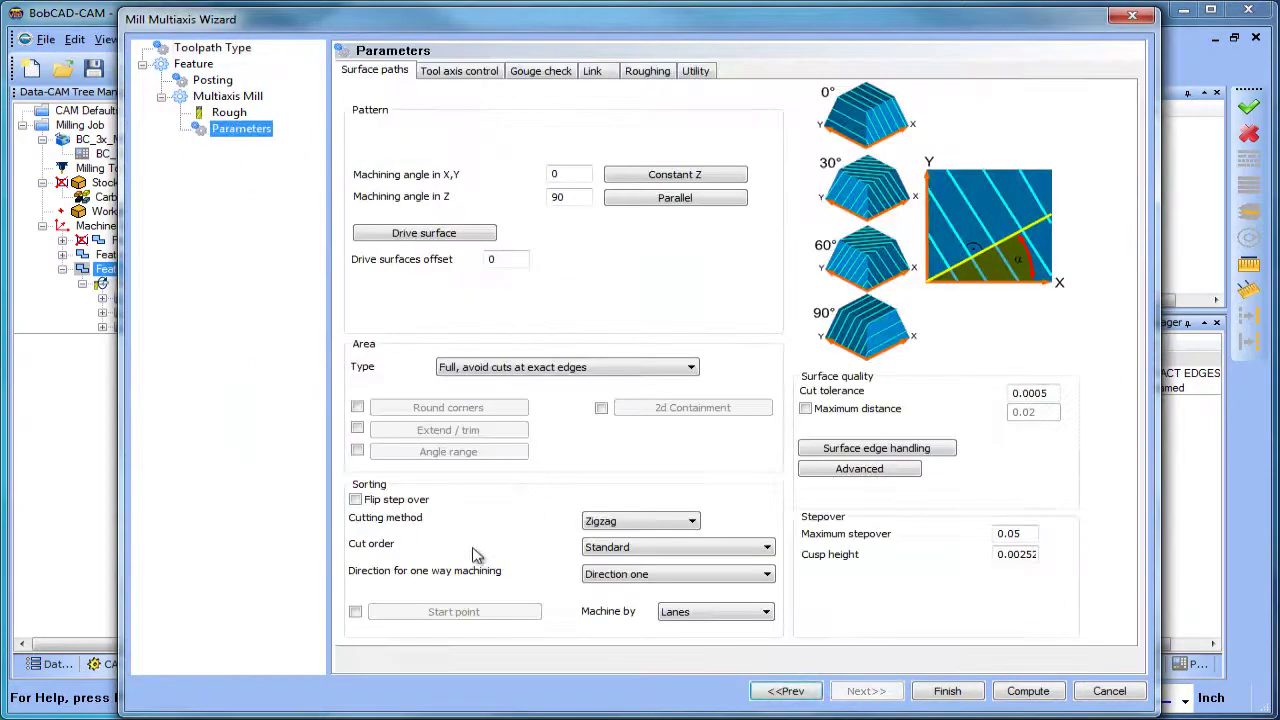
- Enable Extend / trim with 50% tangential Start and End extensions, then recompute
click(357, 428)
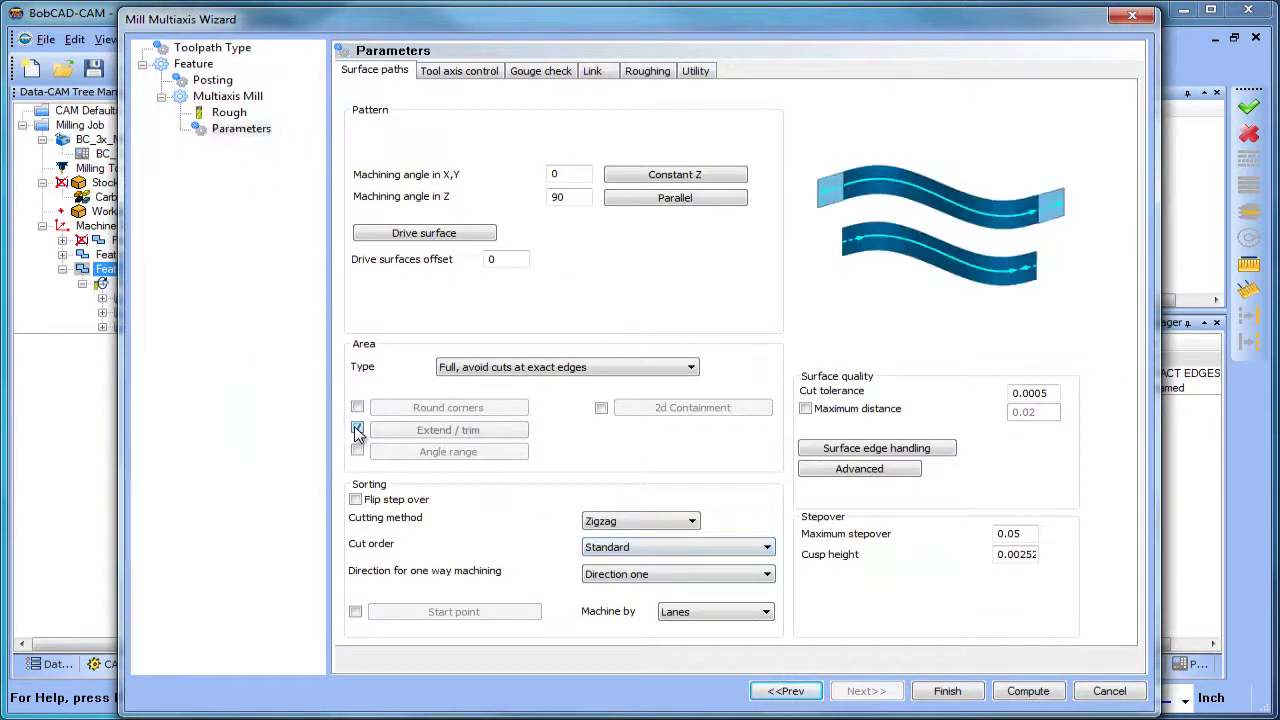
click(507, 432)
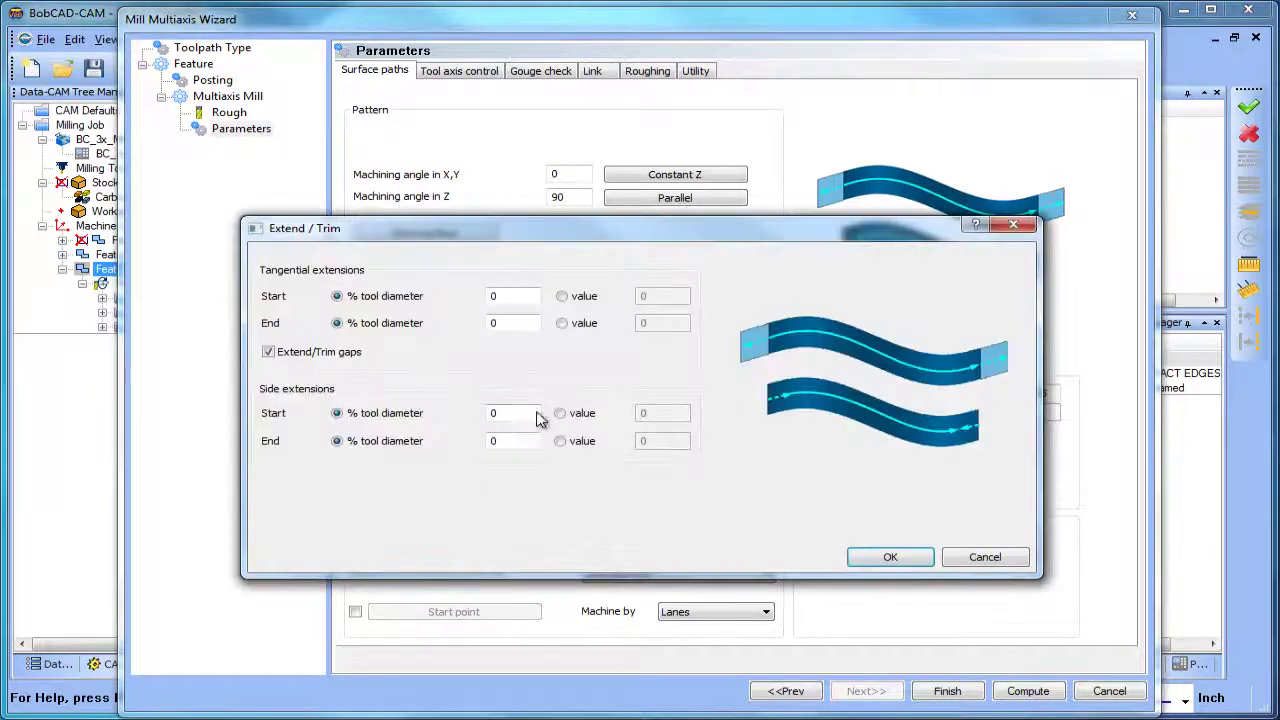
double_click(520, 298)
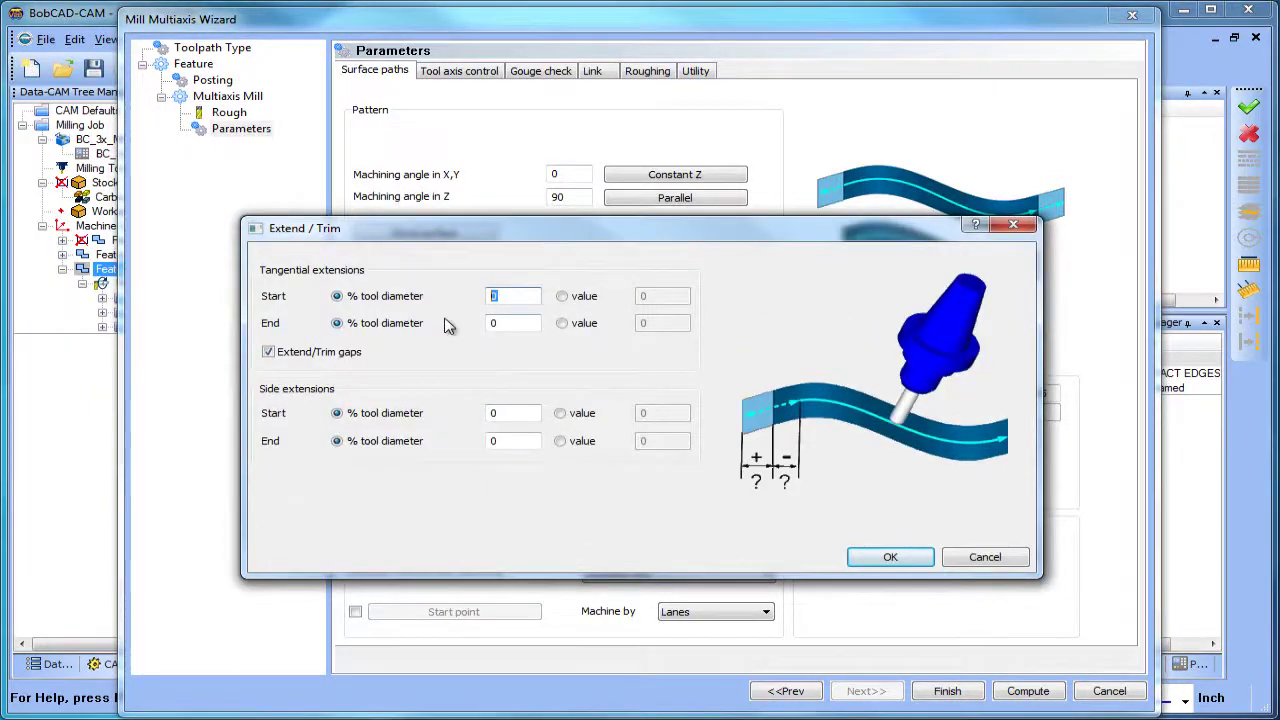
text(50)
double_click(513, 322)
text(50)
click(889, 557)
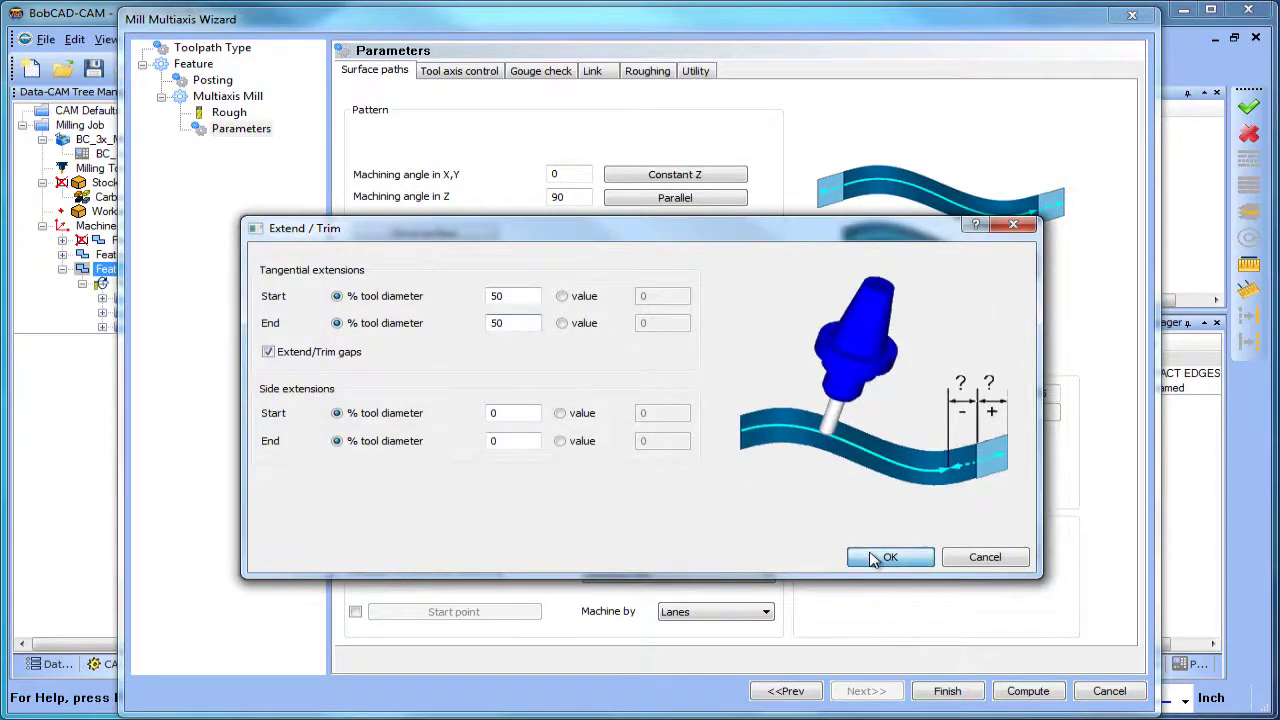
click(1028, 691)
middle_drag(723, 466, 797, 441)
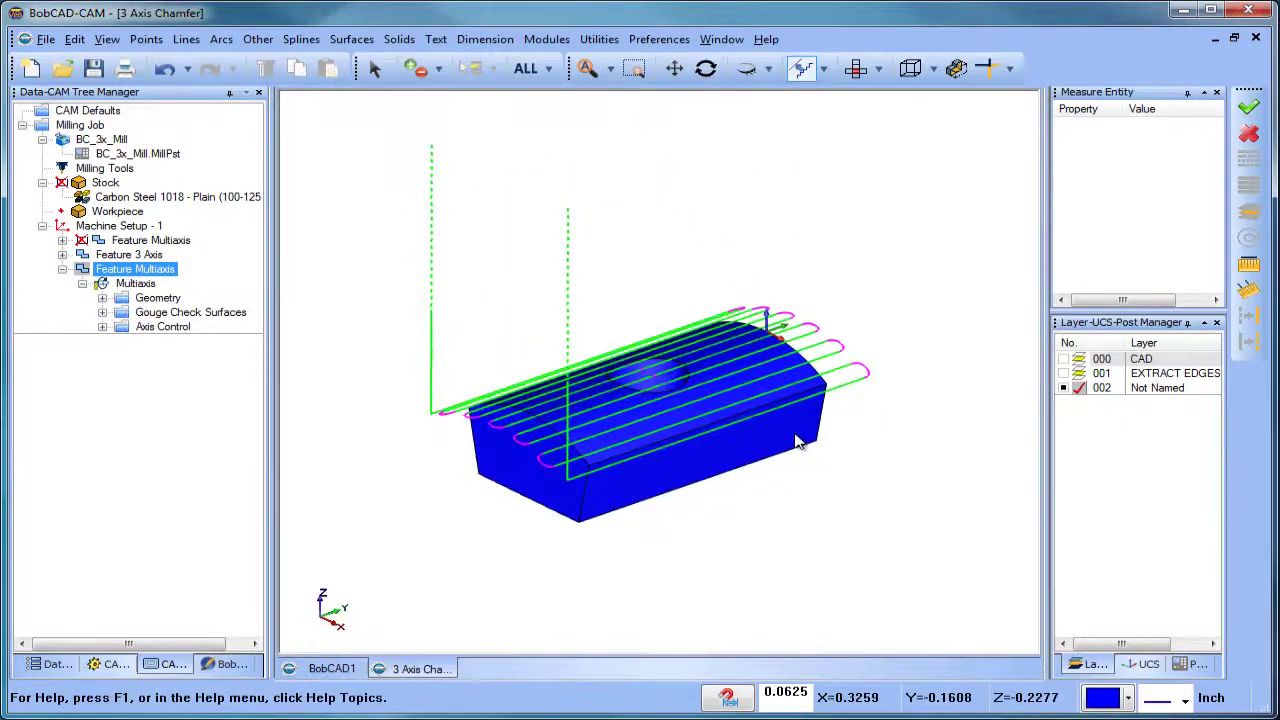